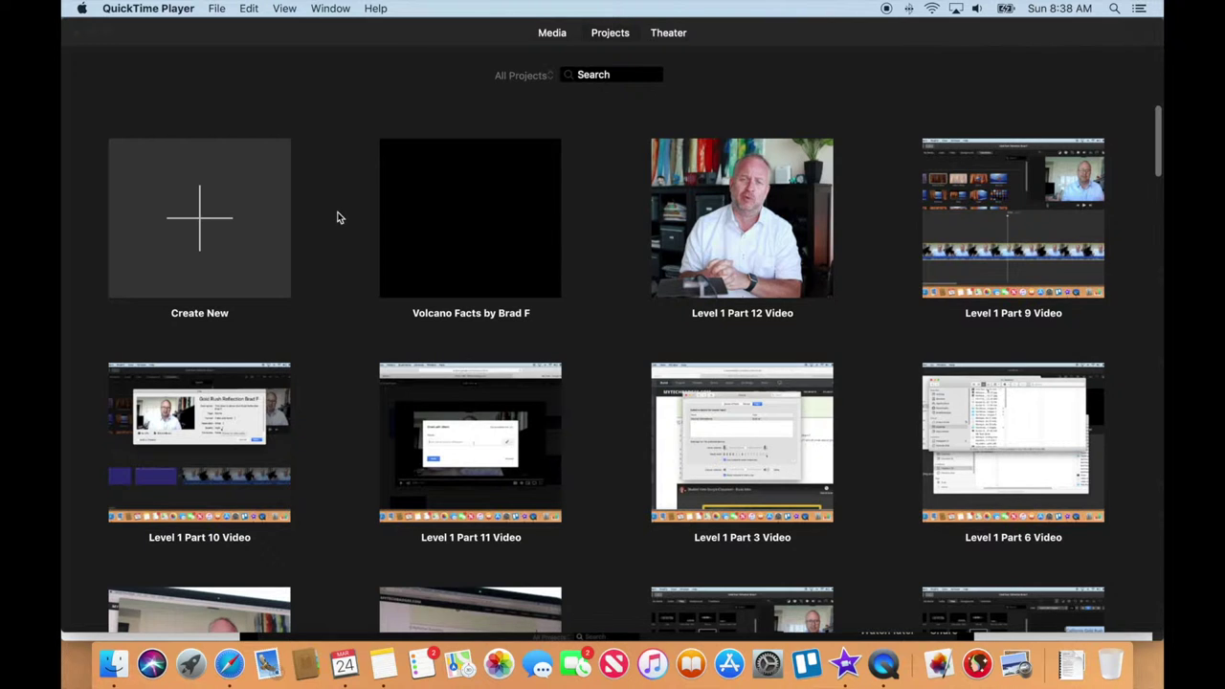
left_click(460, 233)
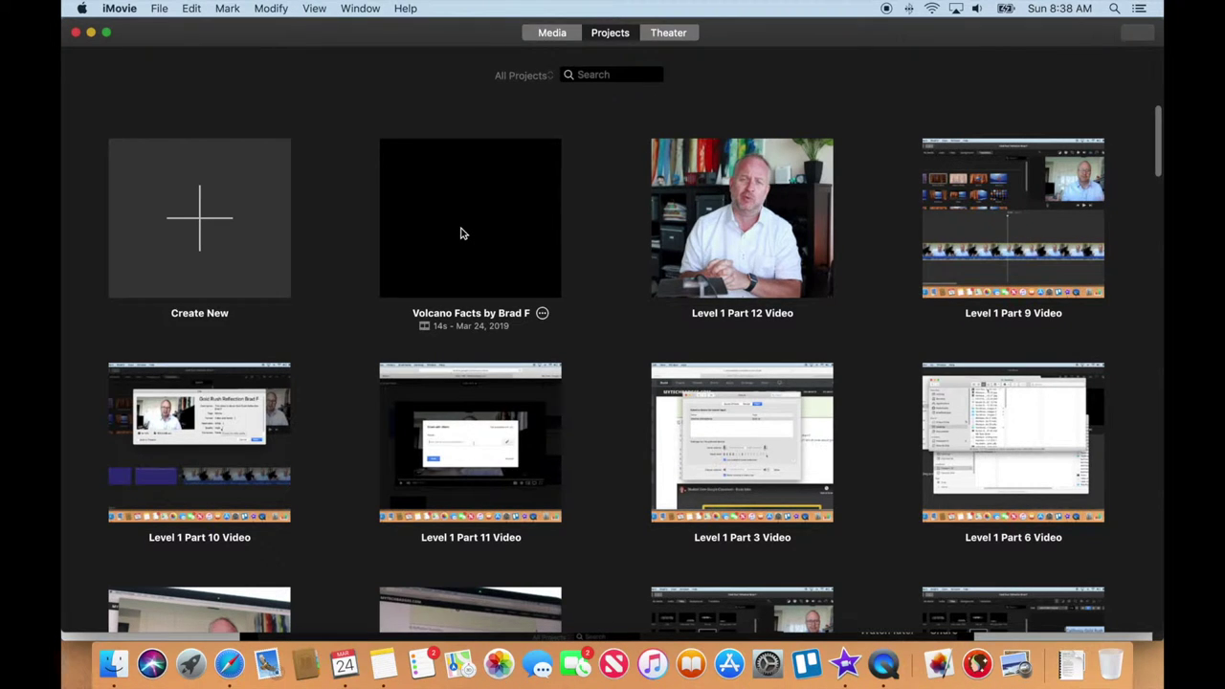
left_click(461, 233)
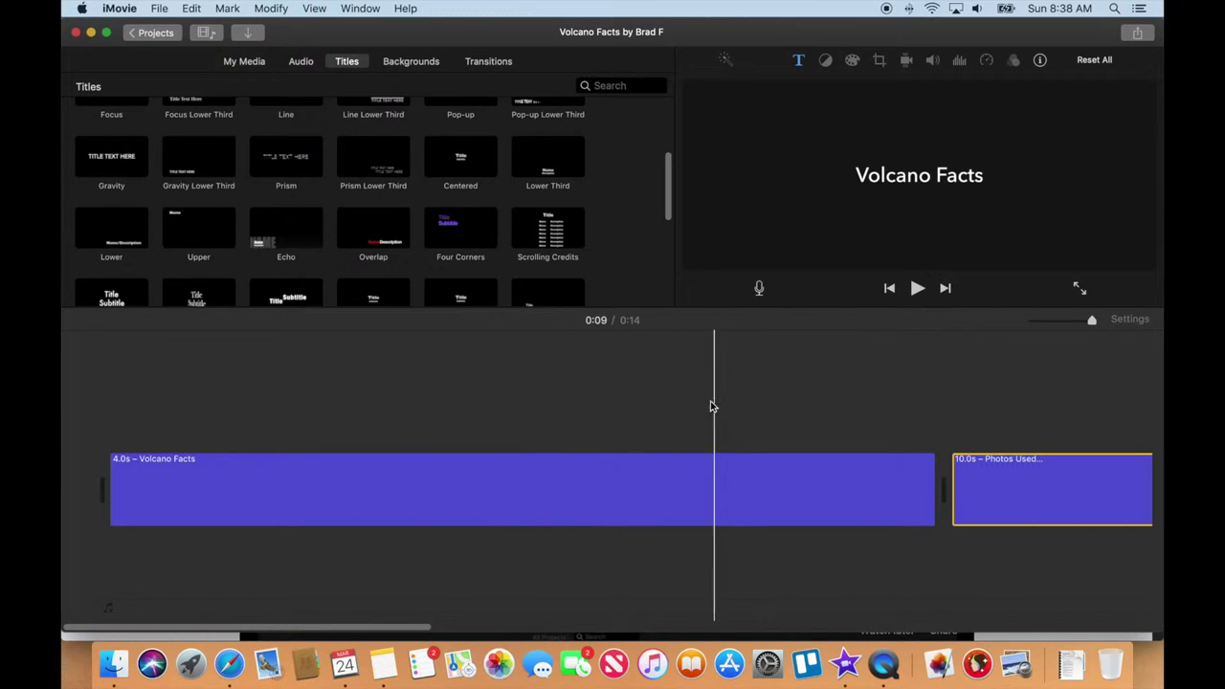
Open google.com in a new Safari tab and switch to Google Images.
left_click(230, 663)
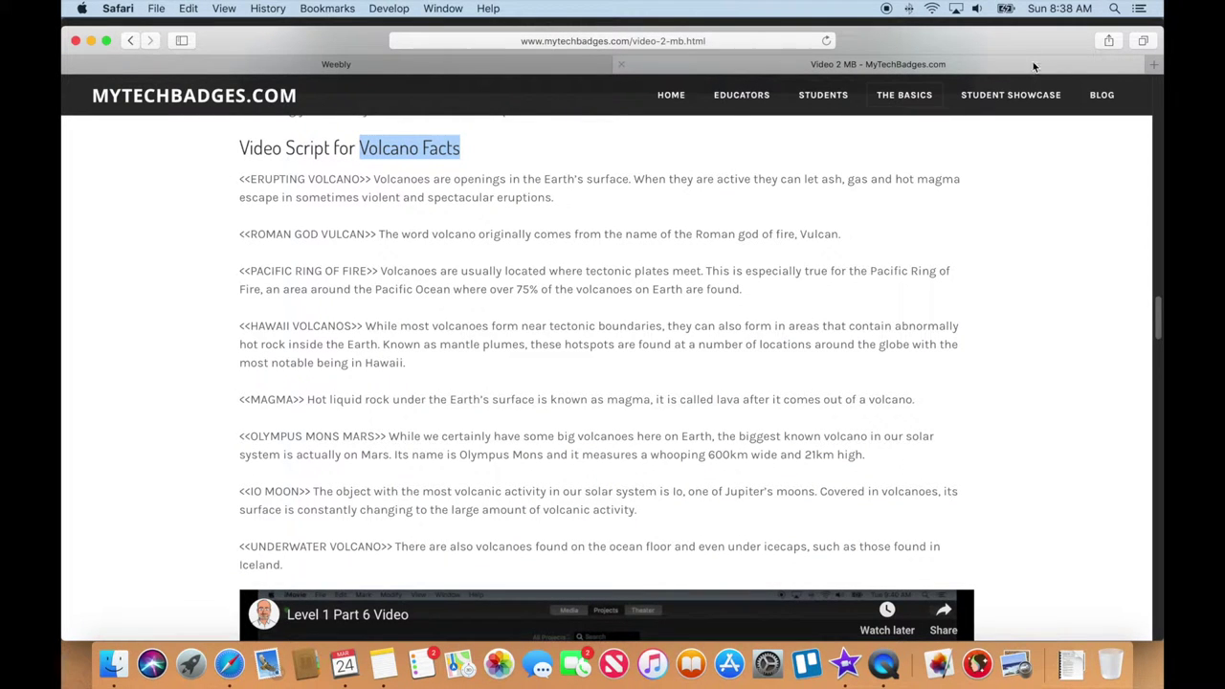
left_click(1152, 65)
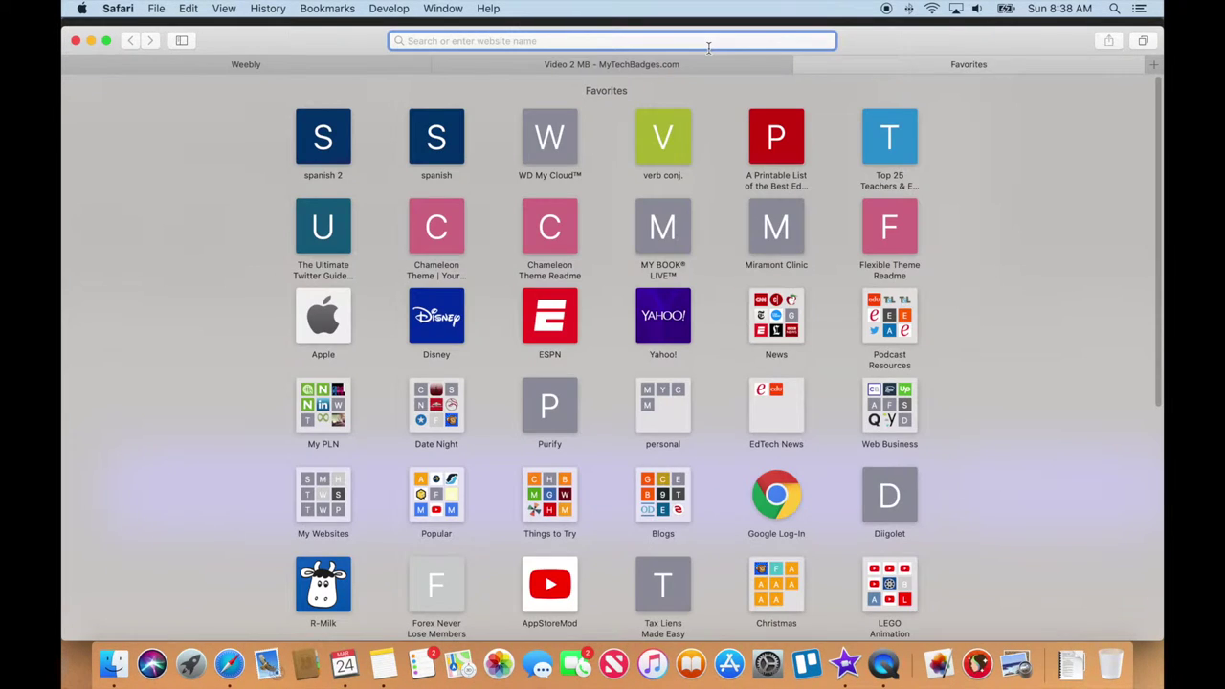
type("www.")
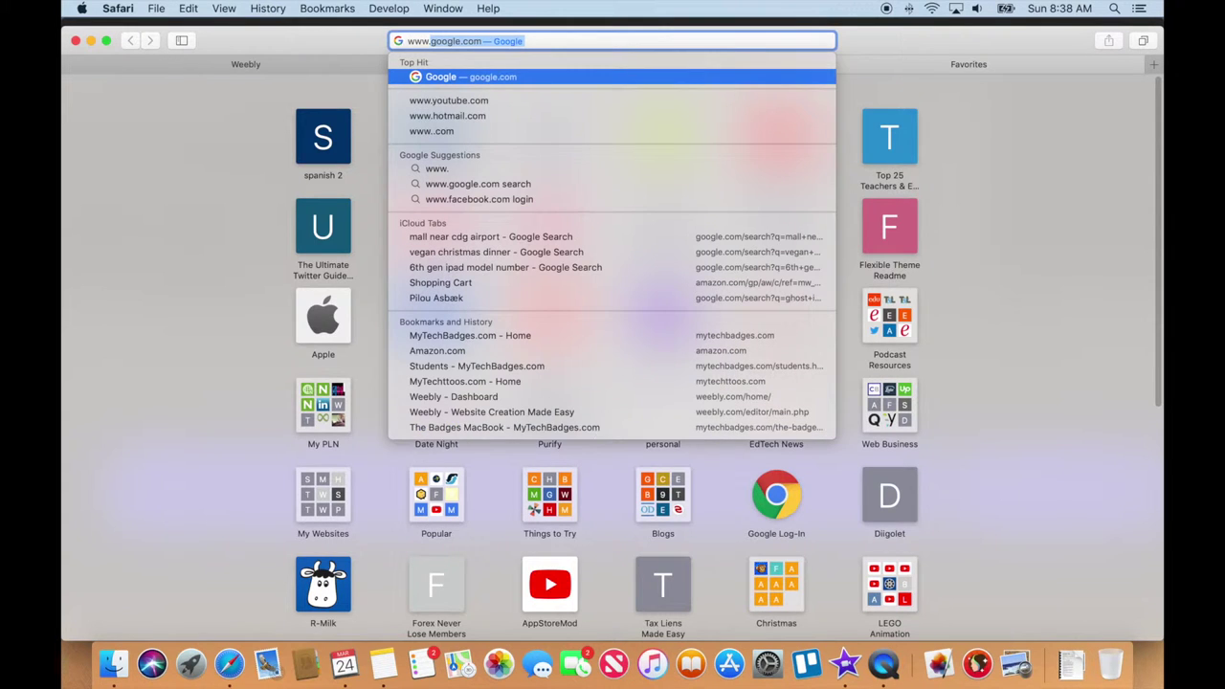
key("Return")
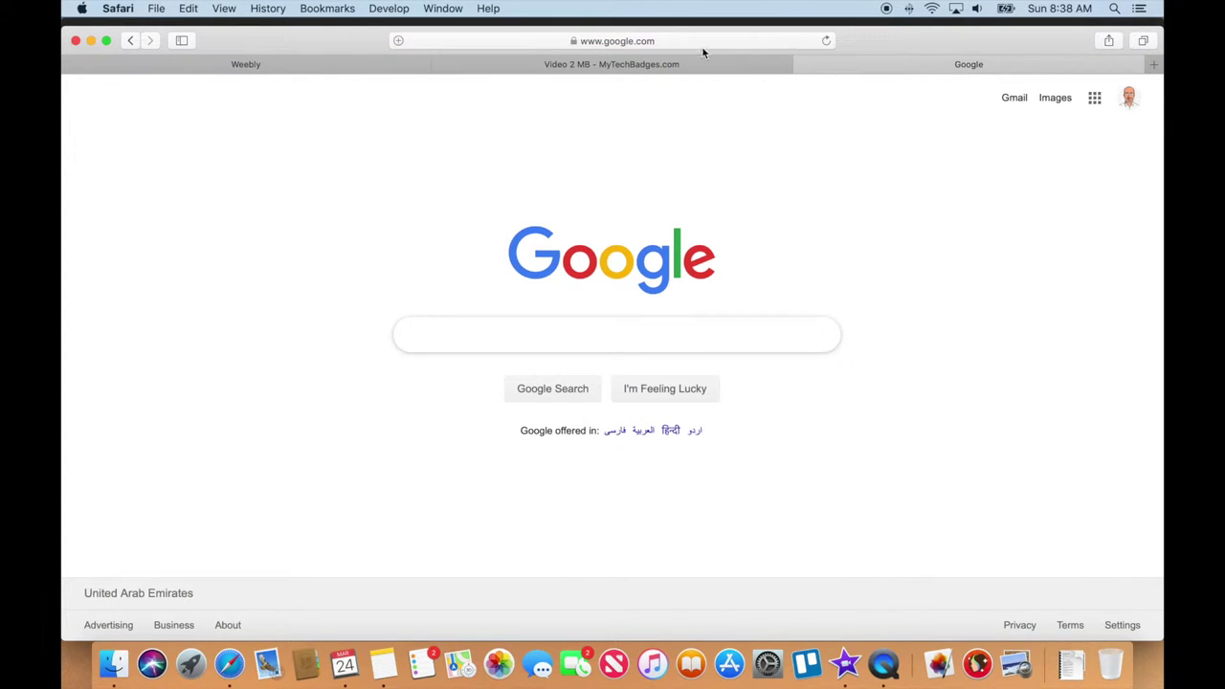
left_click(1055, 96)
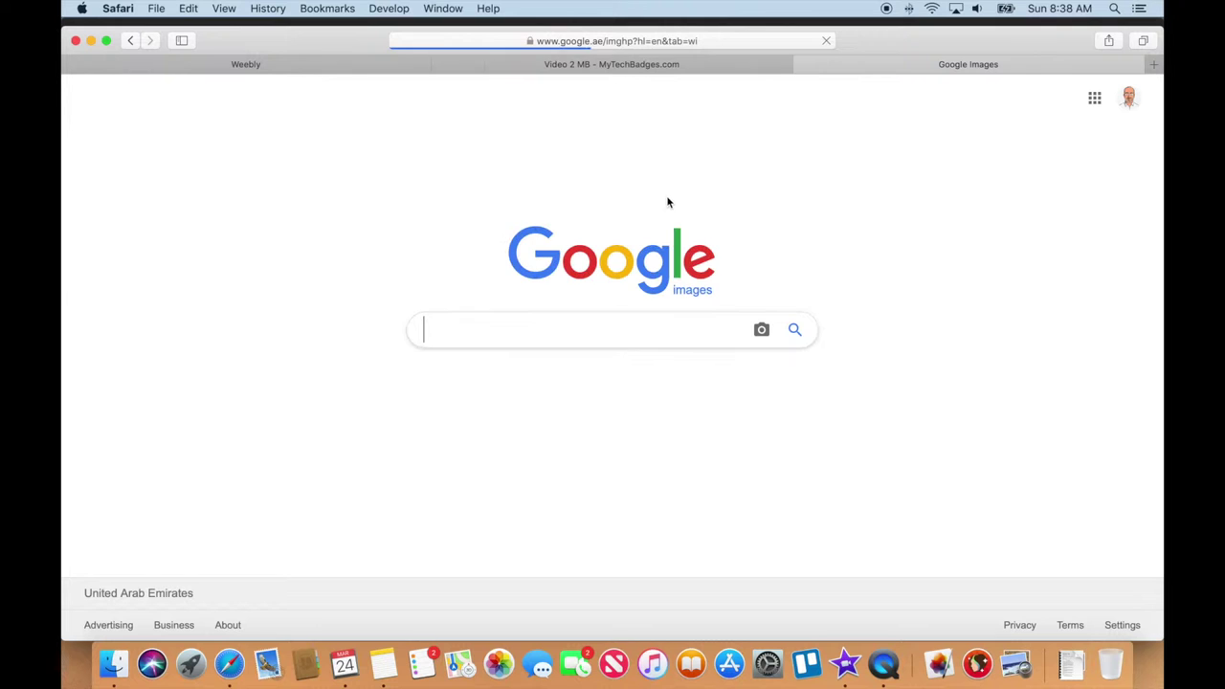
Copy the ERUPTING VOLCANO cue from the script page and run it as an image search.
left_click(661, 64)
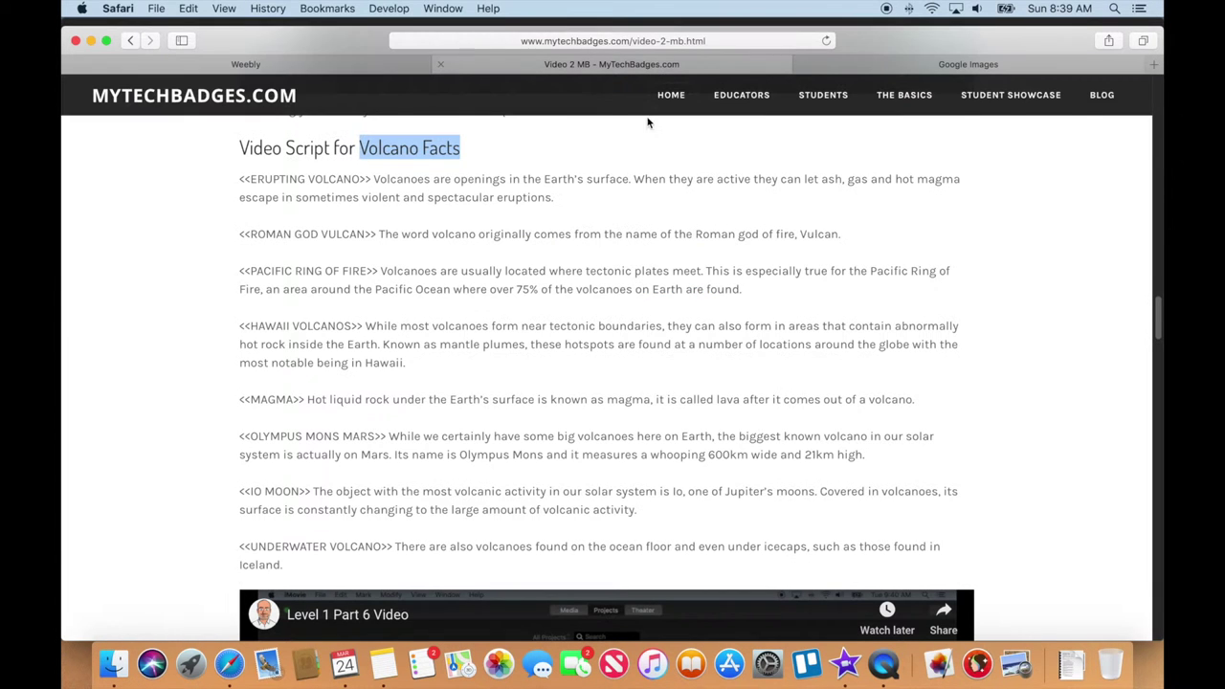
left_click(307, 191)
left_click_drag(361, 181, 247, 180)
key("super+c")
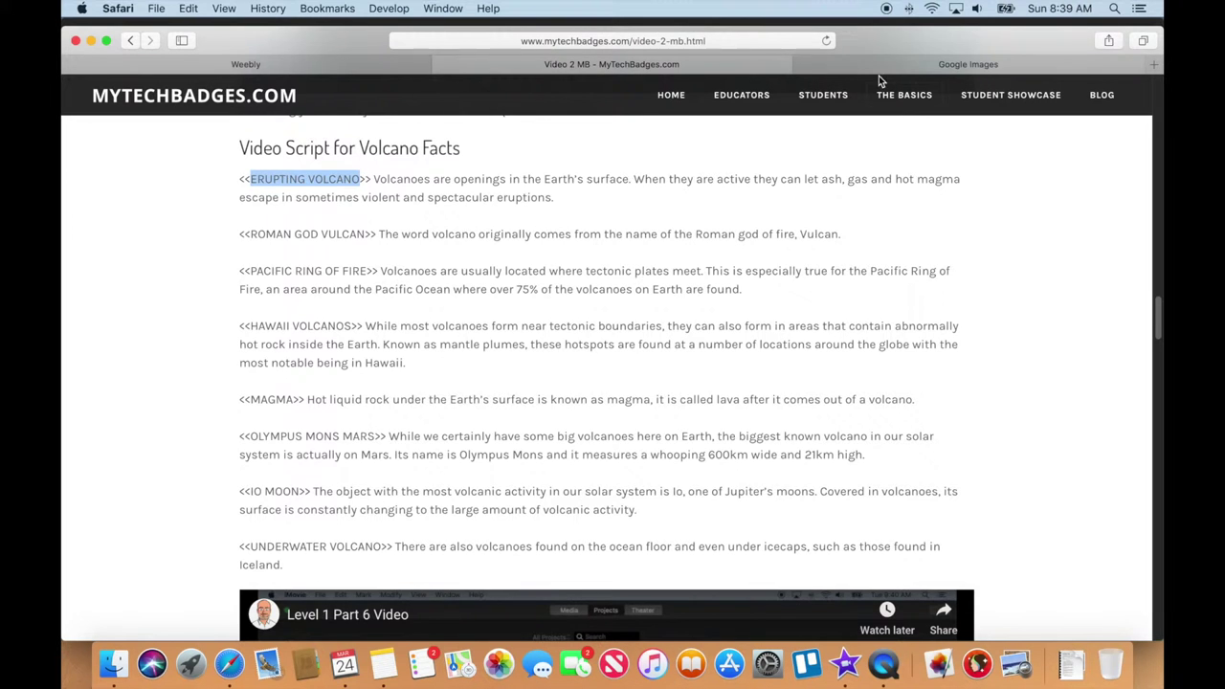
left_click(884, 66)
key("super+v")
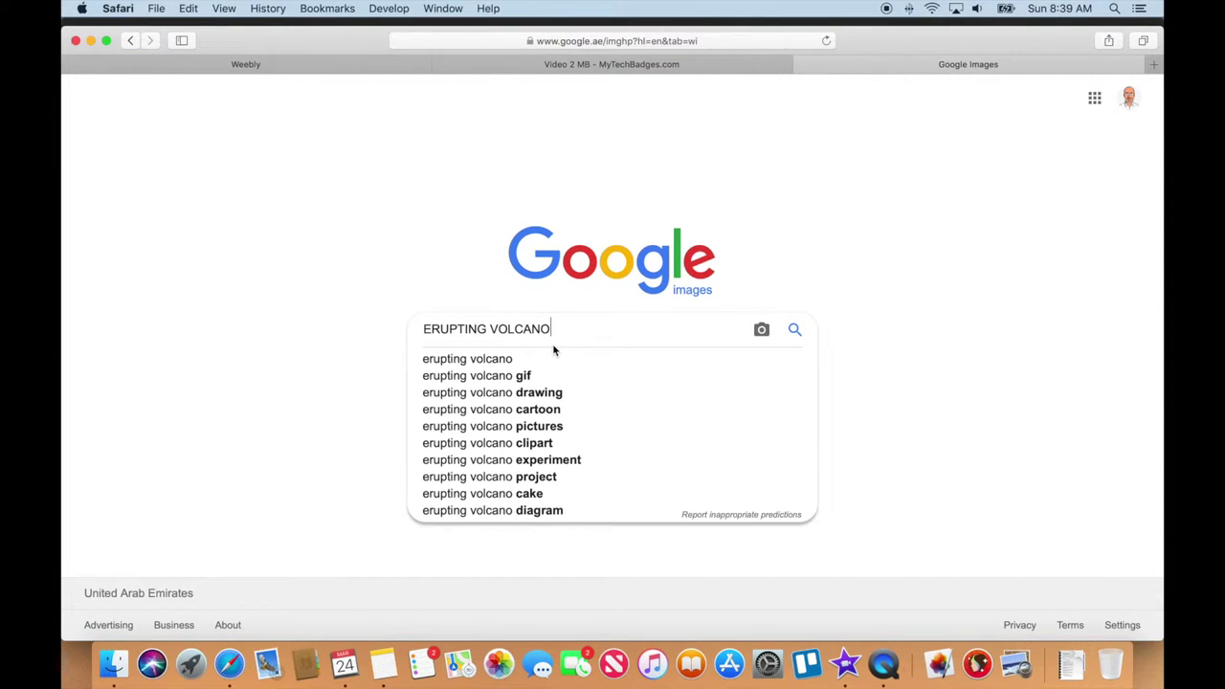
key("Return")
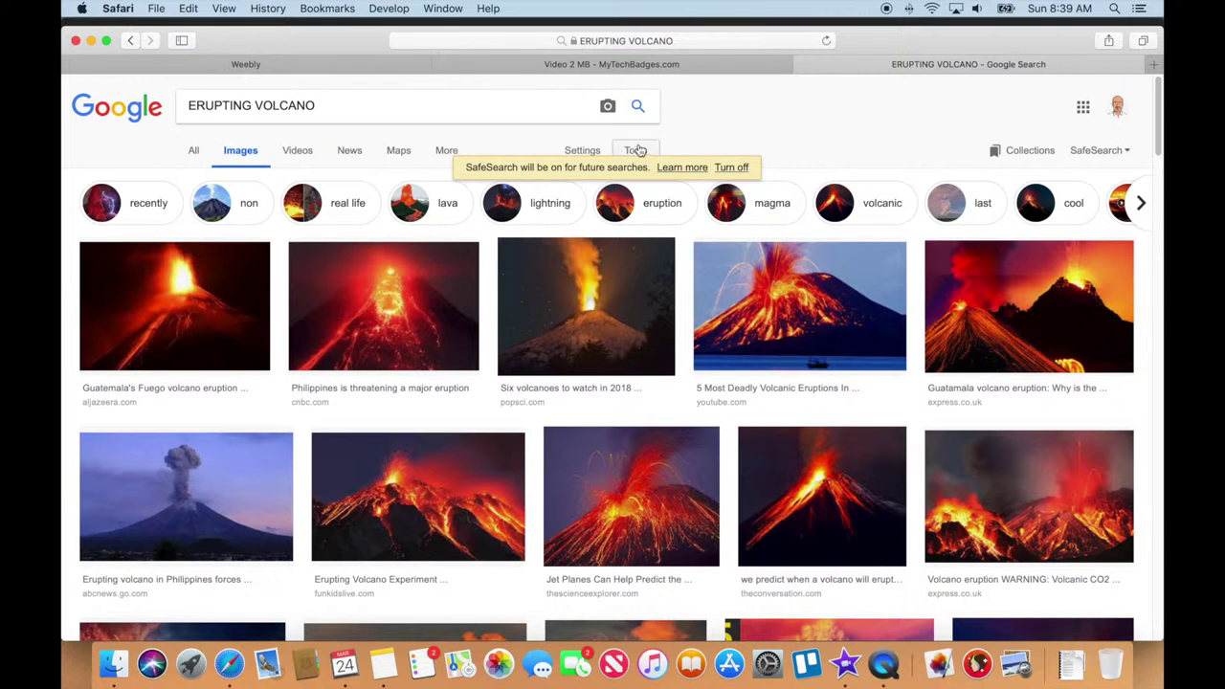
Limit the ERUPTING VOLCANO results to Large images and preview the first 1280 × 720 result.
left_click(636, 151)
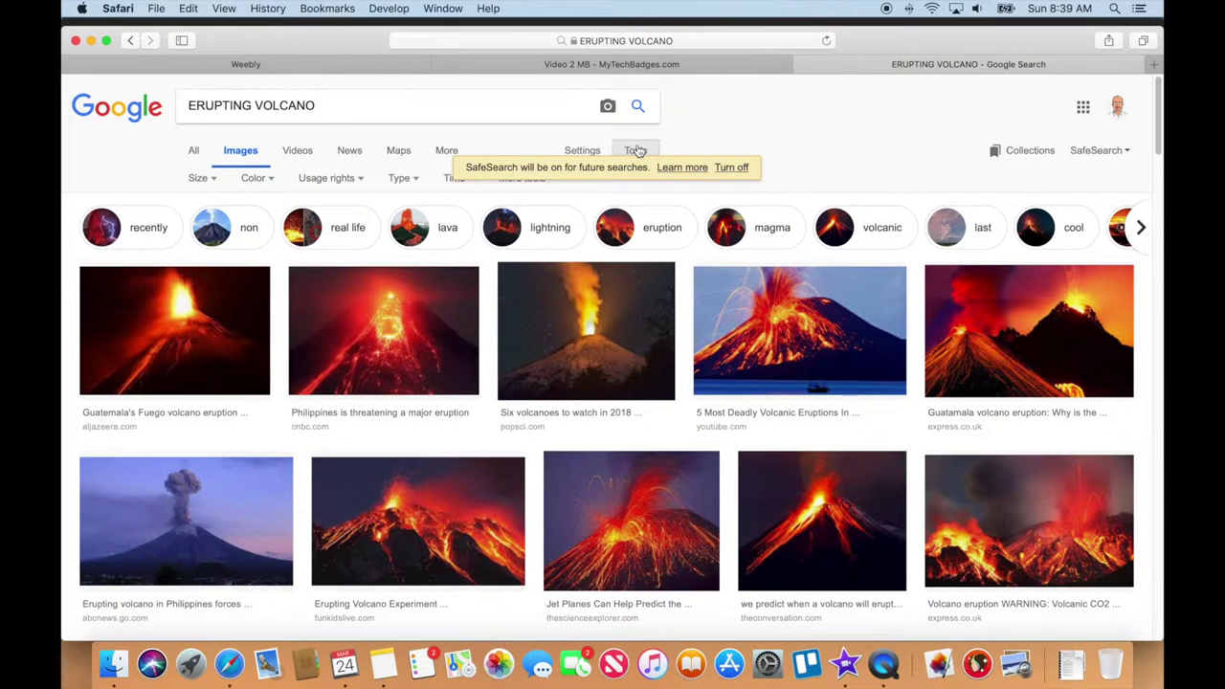
left_click(201, 178)
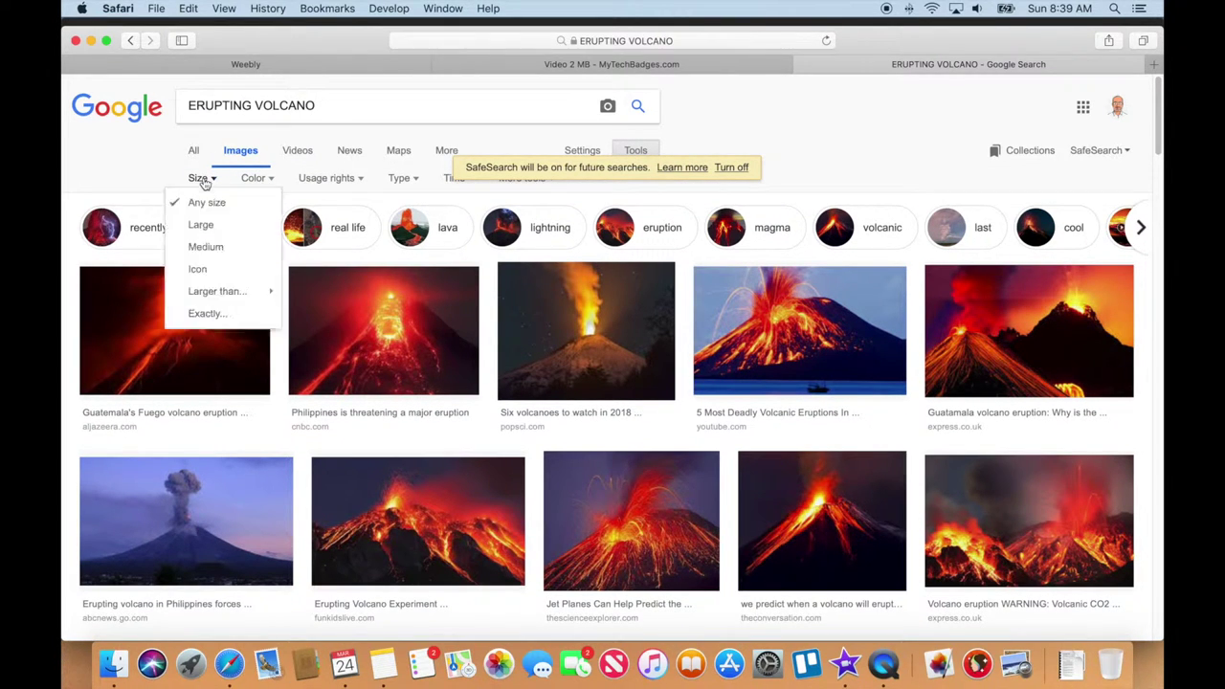
left_click(207, 225)
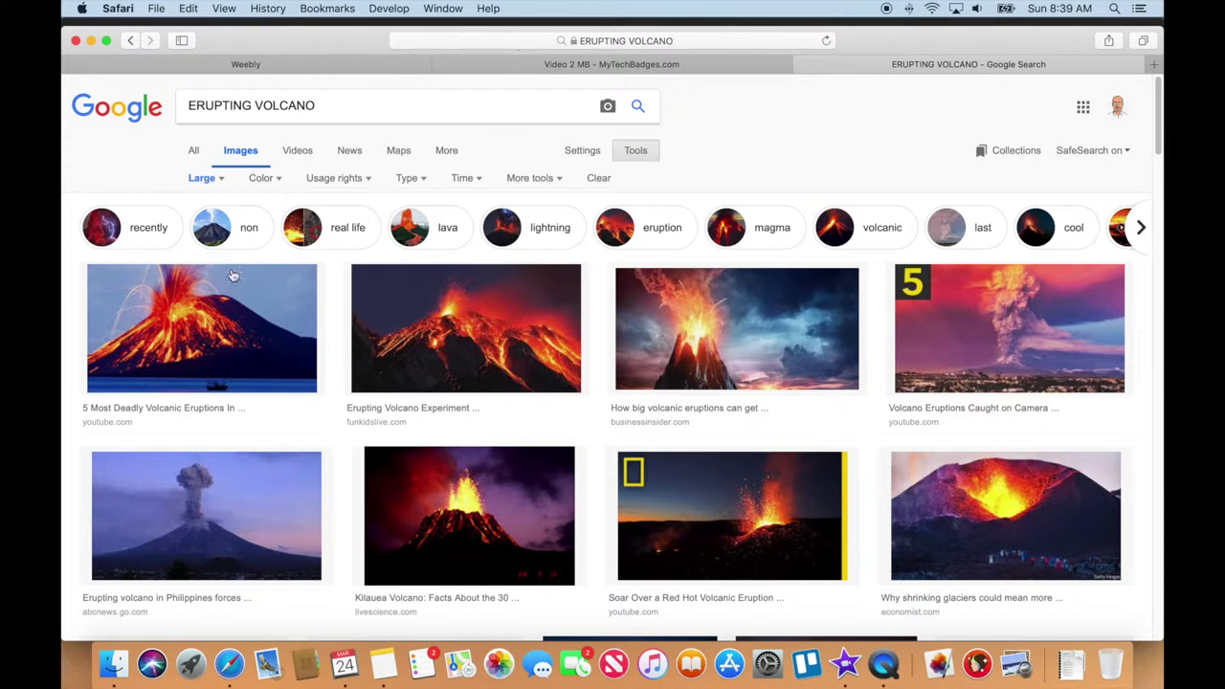
left_click(219, 326)
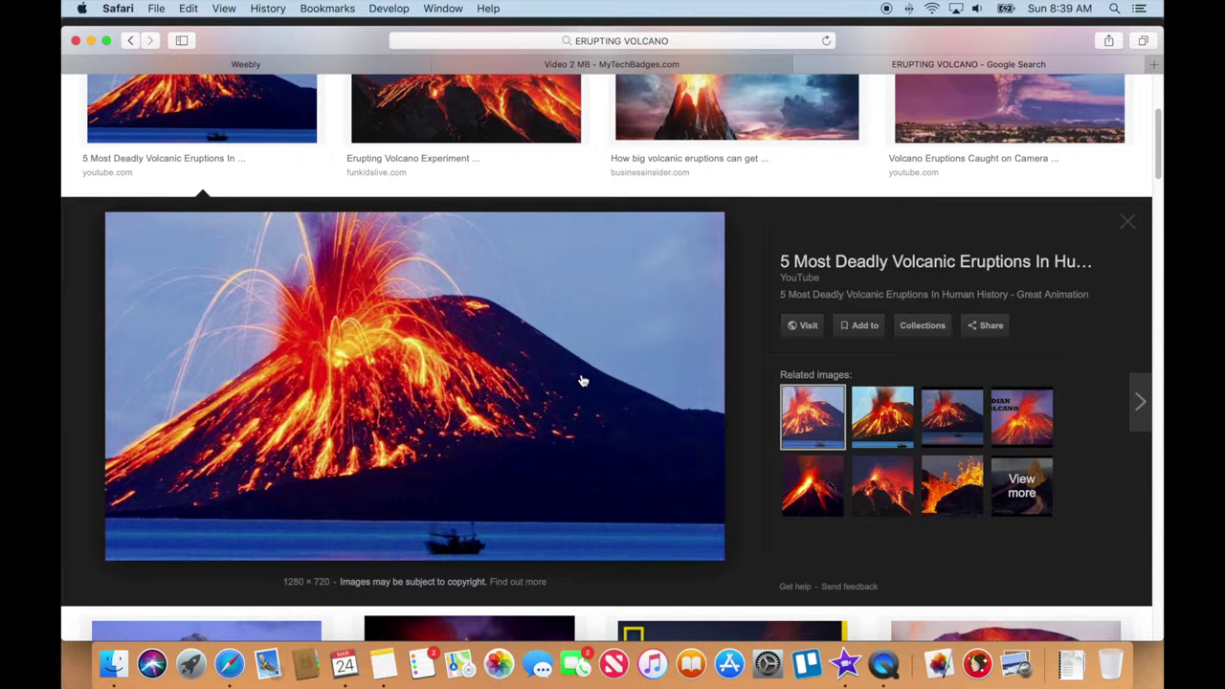
Step through the image previews to The Economist's lava-filled crater photo.
key("Right")
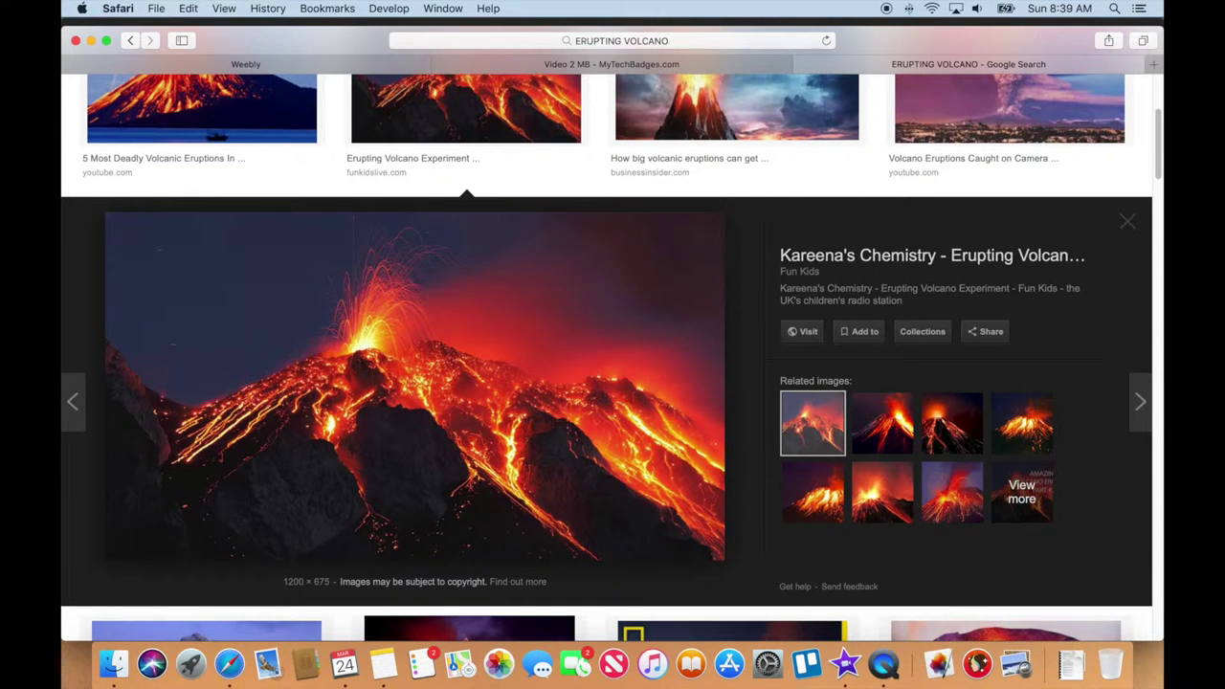
key("Left")
key("Right")
key("Right")
key("Right")
key("Right")
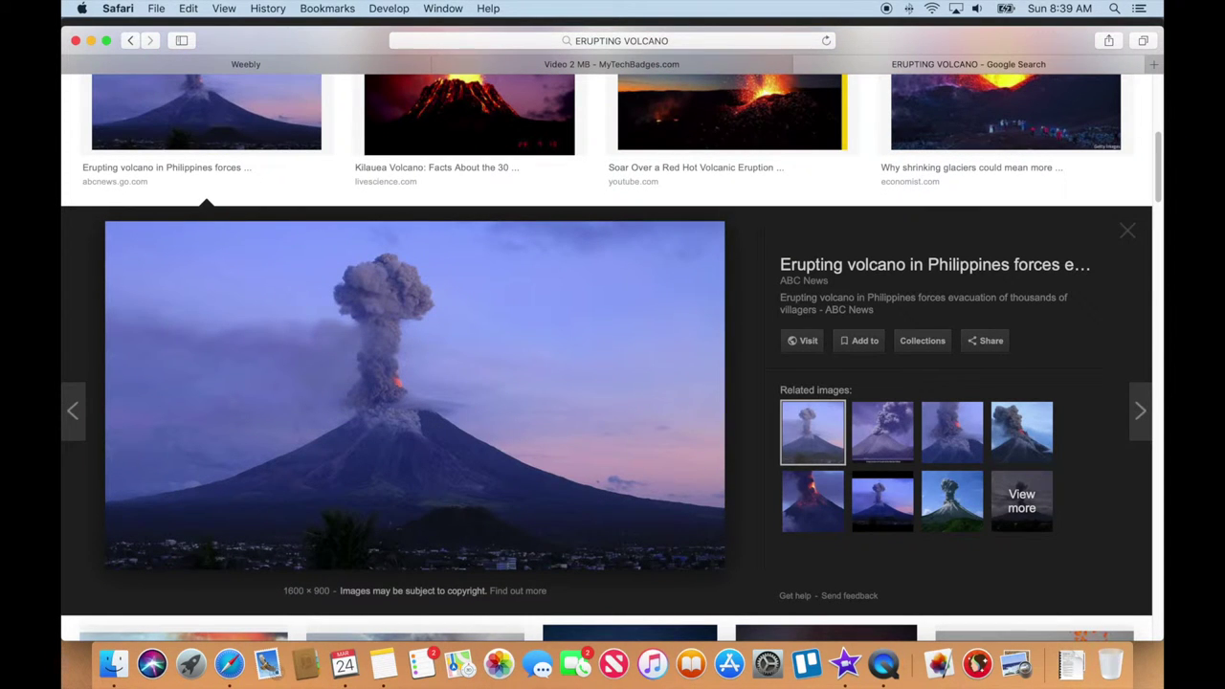
key("Right")
key("Left")
key("Right")
key("Right")
key("Right")
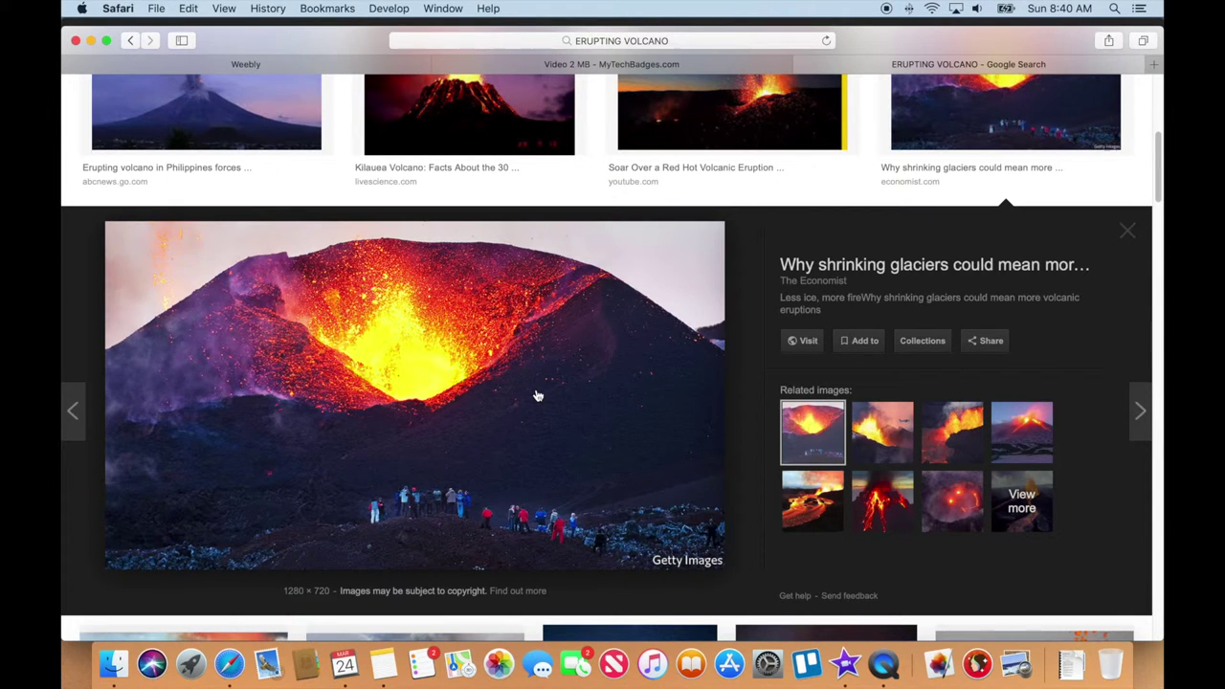
Open The Economist crater photo full size in its own tab.
right_click(538, 395)
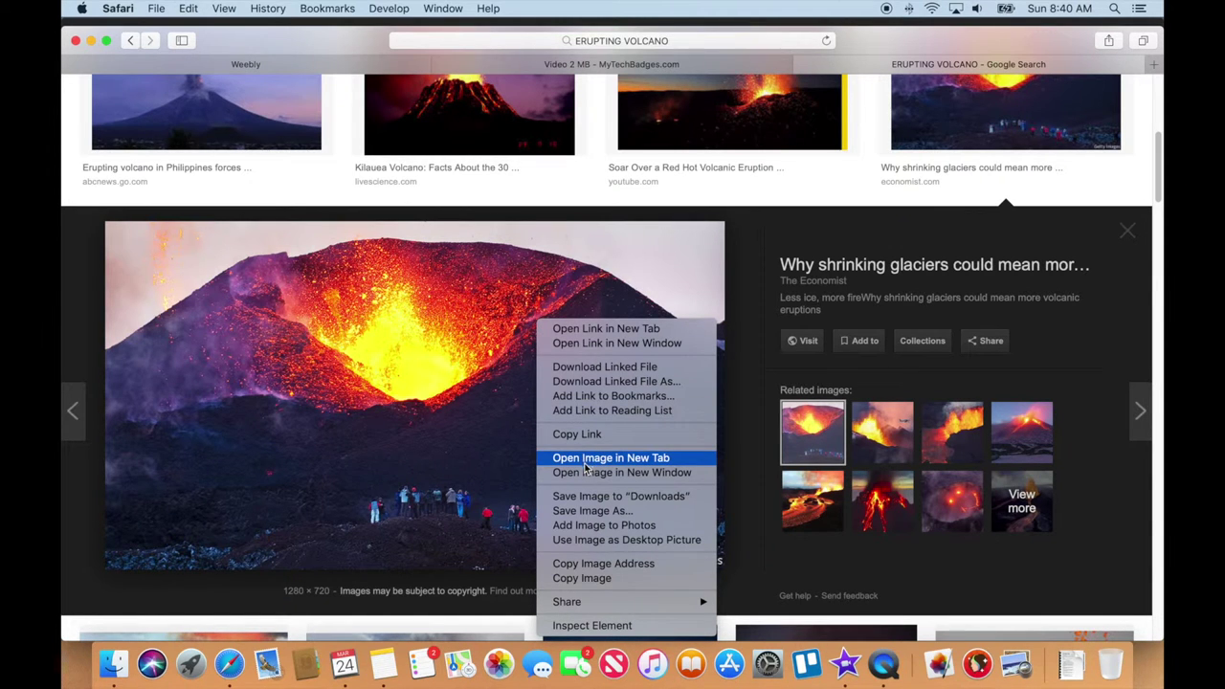
left_click(631, 459)
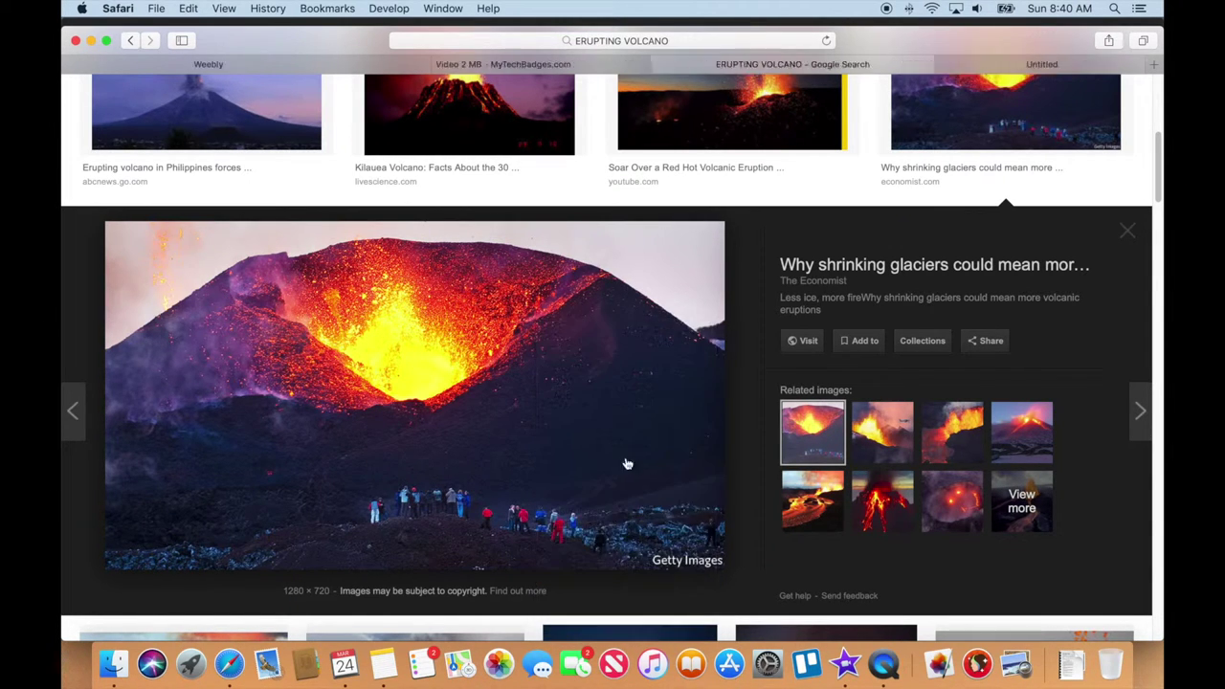
left_click(979, 61)
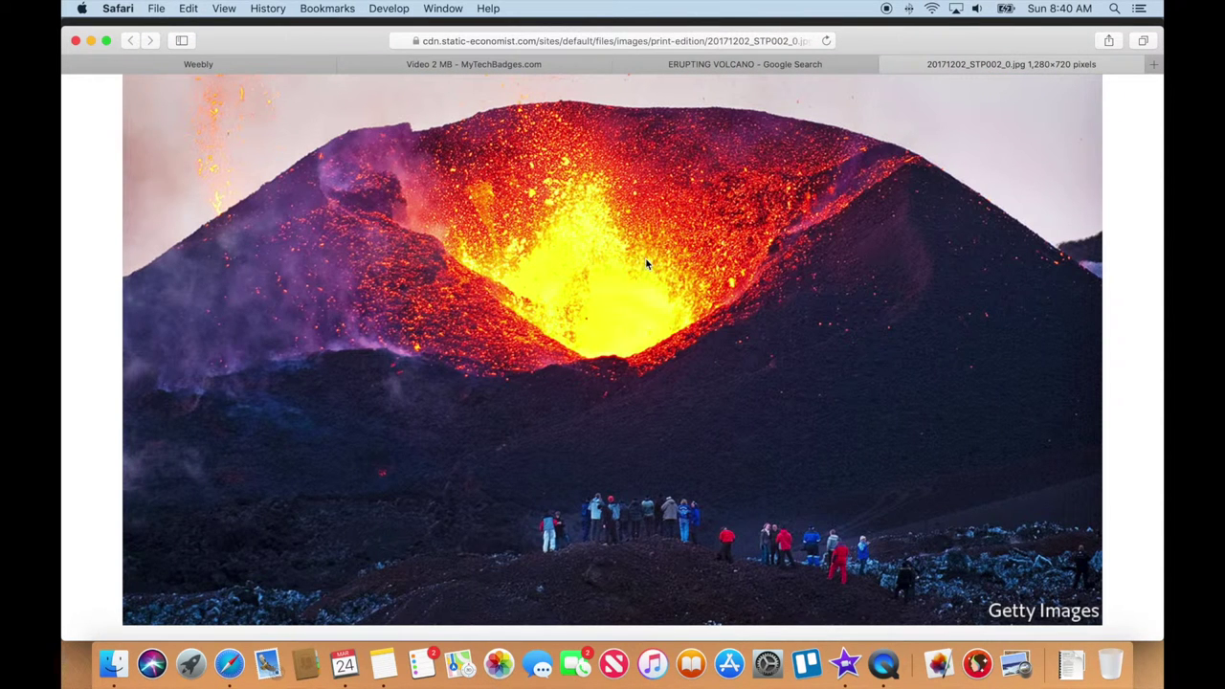
Save 20171202_STP002_0.jpg to Downloads and select its web address.
right_click(637, 222)
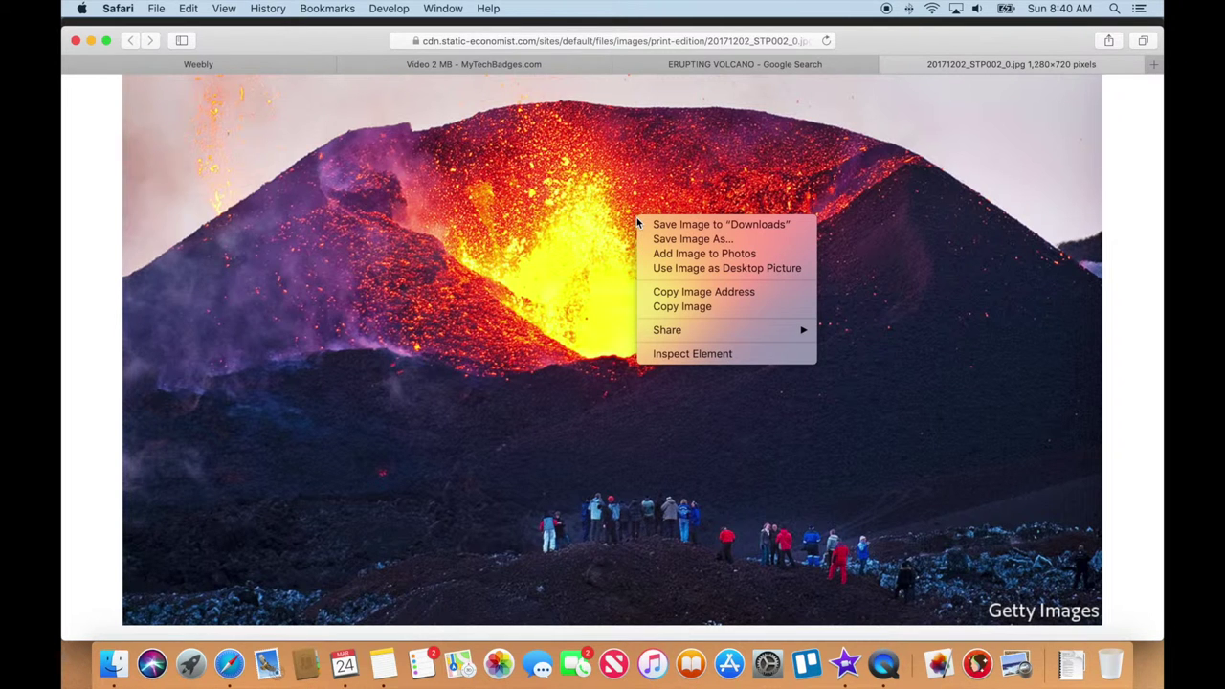
left_click(673, 226)
left_click(633, 41)
key("super+c")
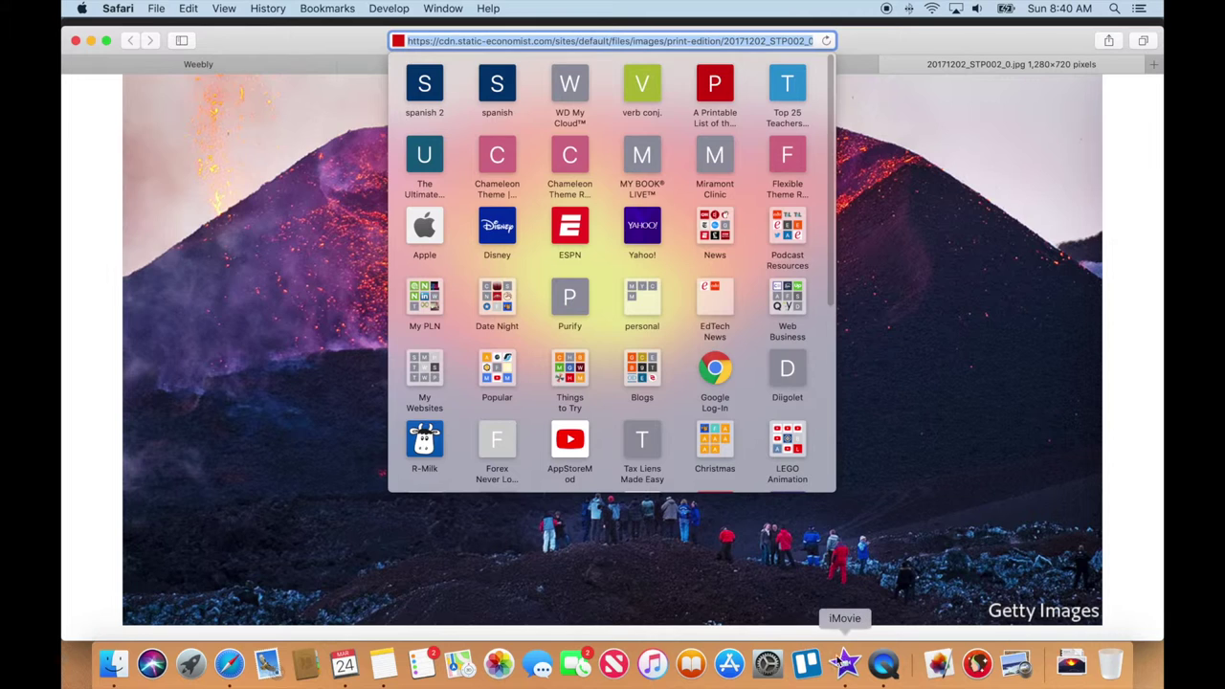
Return to the Volcano Facts project and shrink the timeline so both clips fit.
left_click(845, 664)
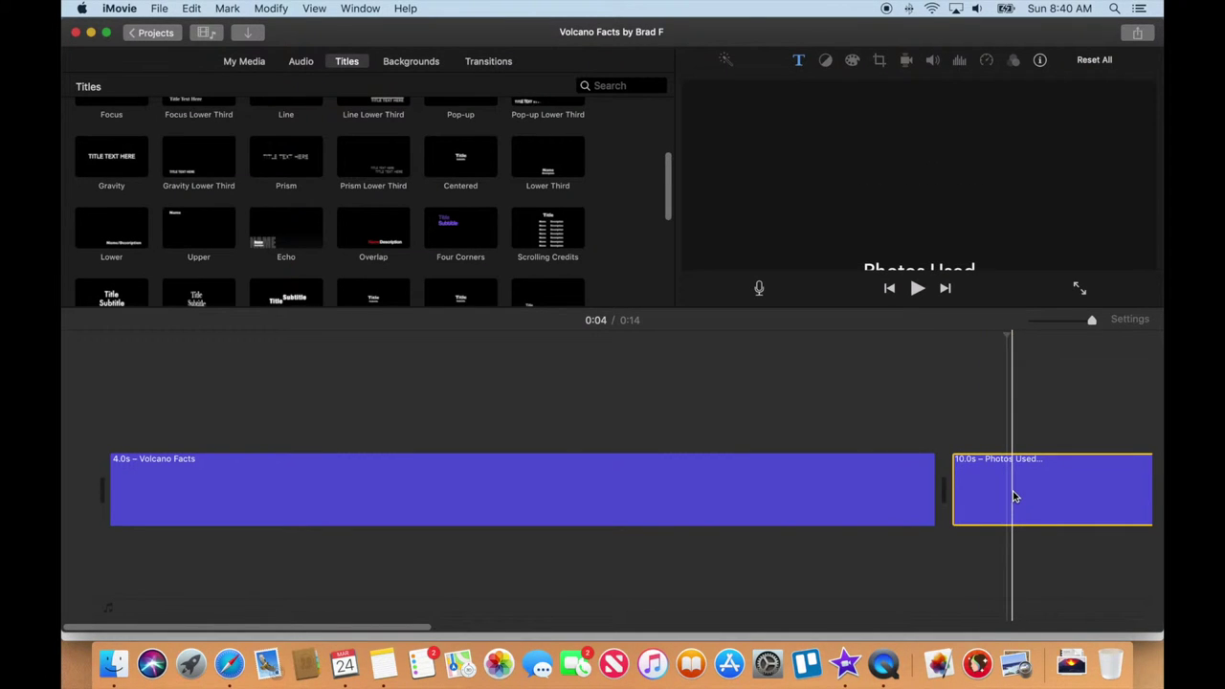
left_click_drag(335, 627, 594, 627)
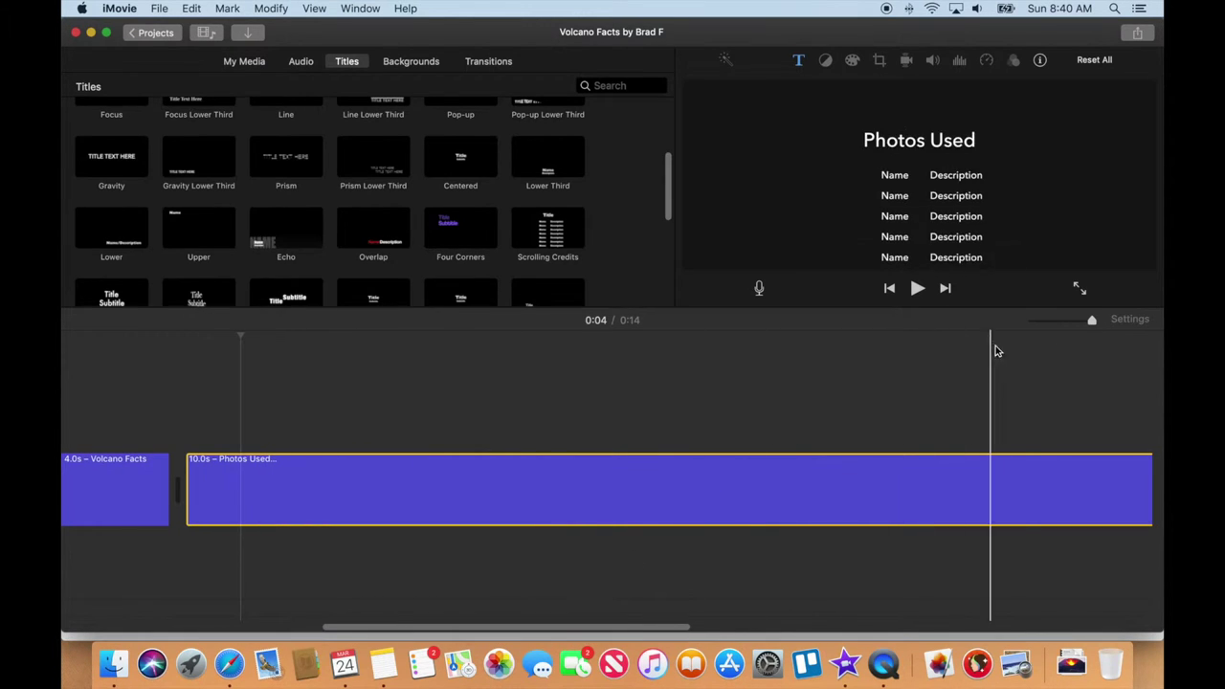
left_click_drag(1091, 322, 1053, 321)
In the Photos Used title, paste the crater URL as Description and rename Name to 'Photo 1'.
double_click(204, 486)
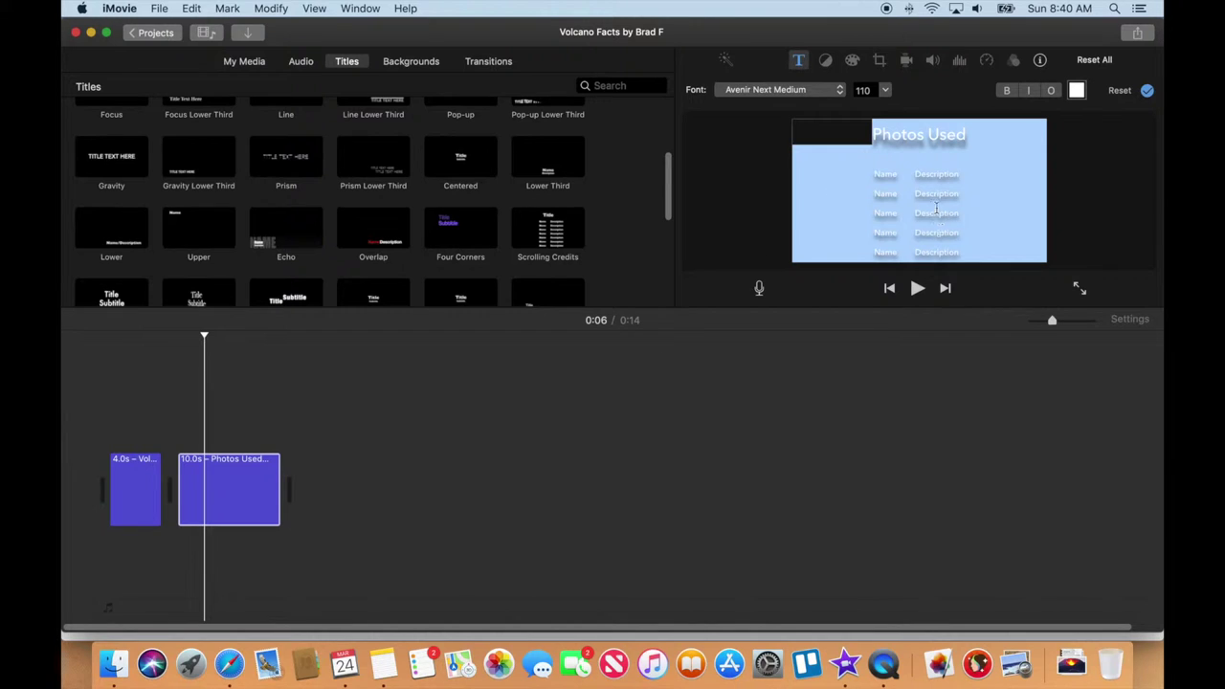
left_click(935, 175)
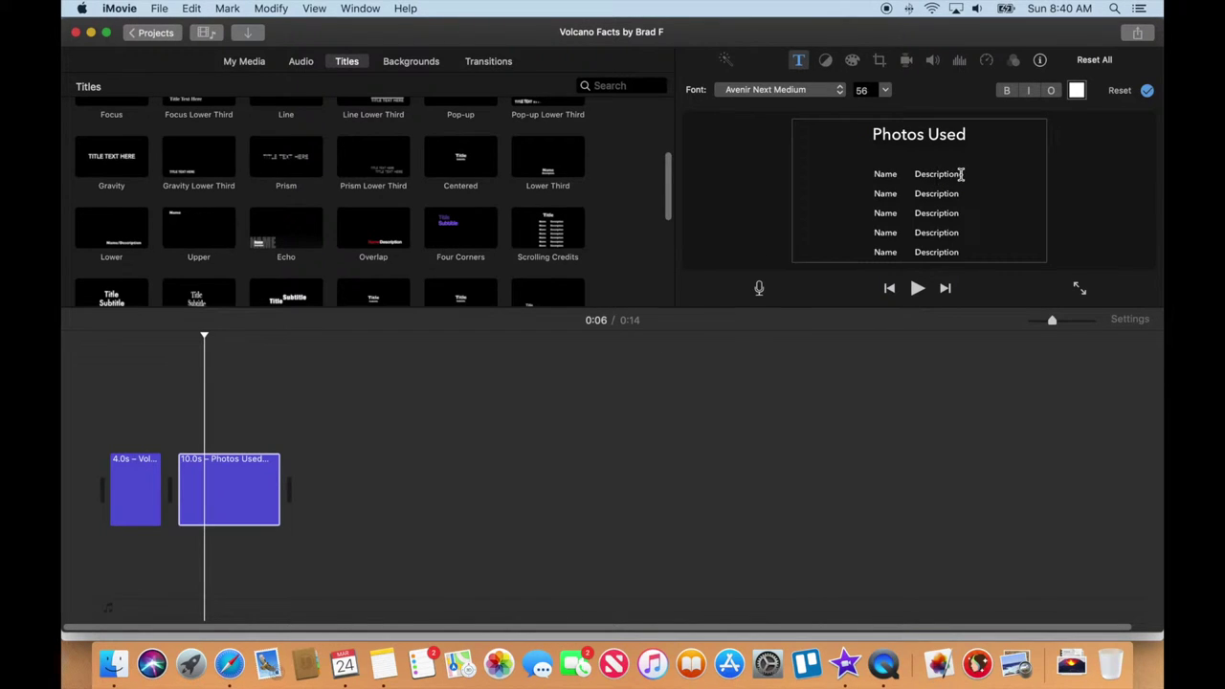
left_click_drag(961, 174, 915, 175)
left_click(892, 175)
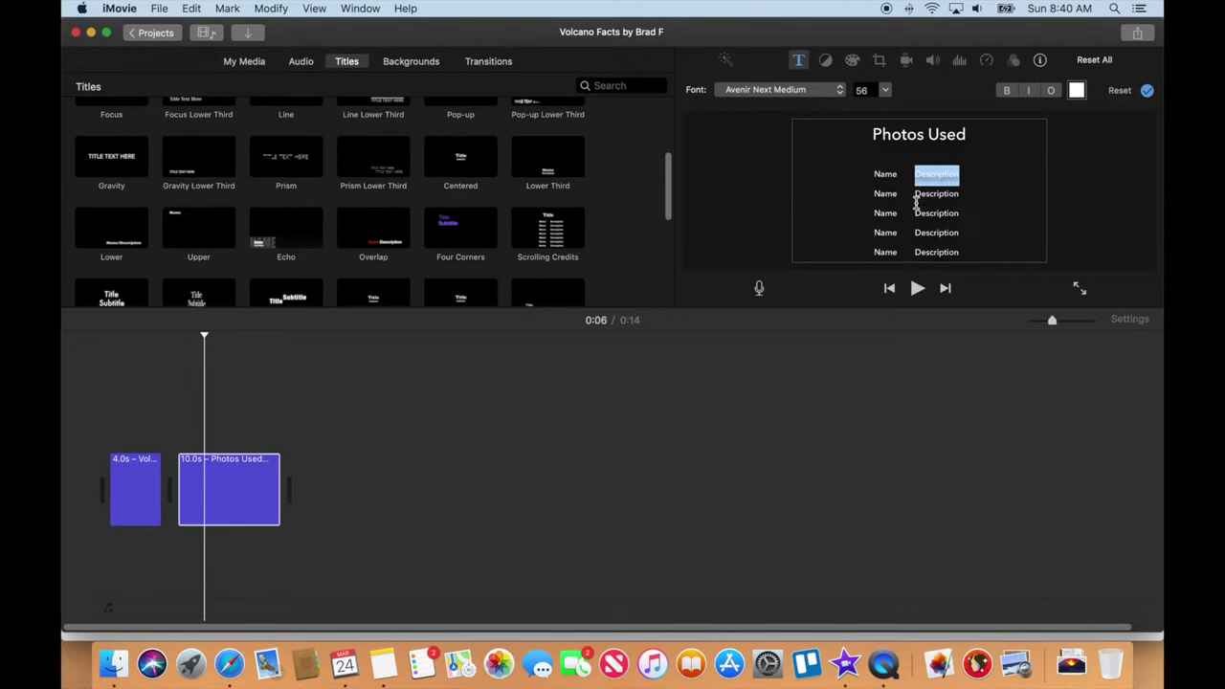
key("super+v")
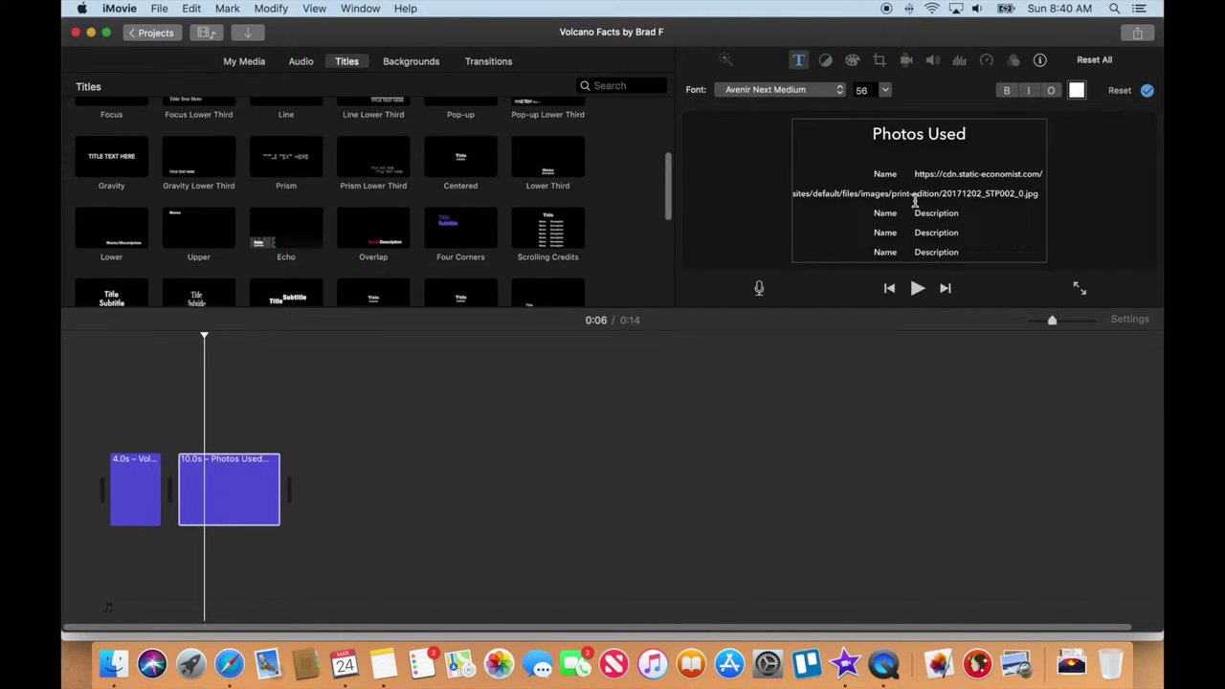
double_click(891, 176)
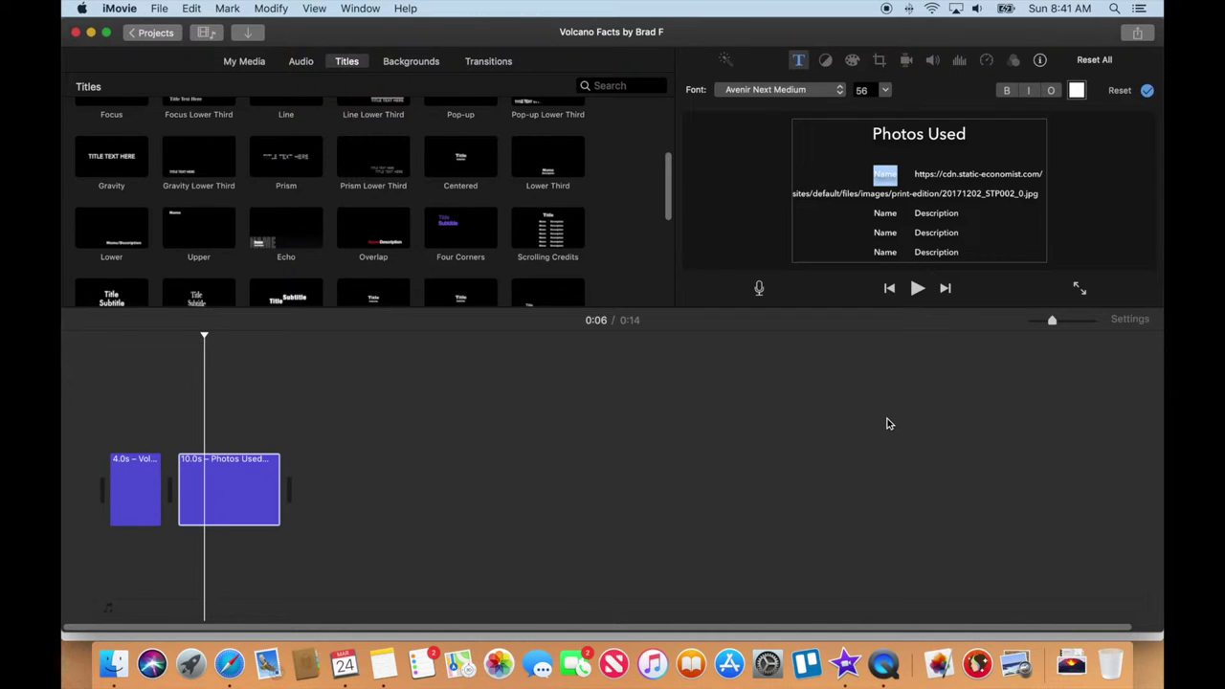
type("F")
type("hoto 1")
Apply the title edits and drag 20171202_STP002_0.jpg from Downloads between the two titles.
left_click(1149, 91)
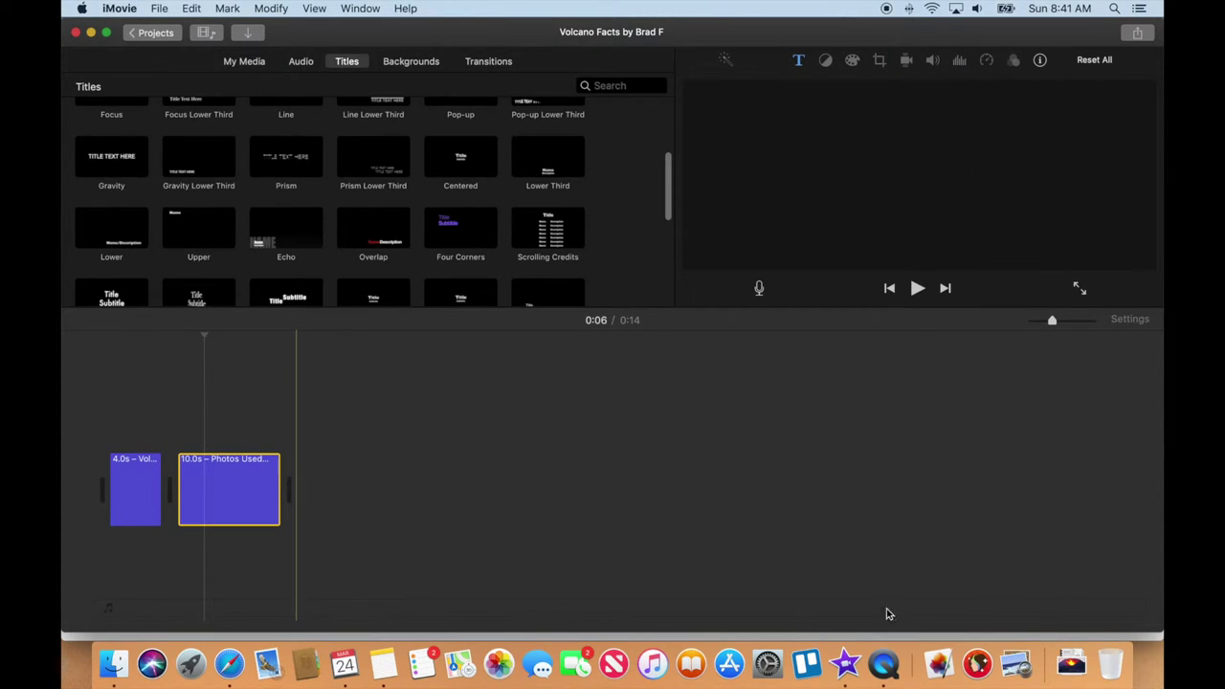
left_click(1072, 664)
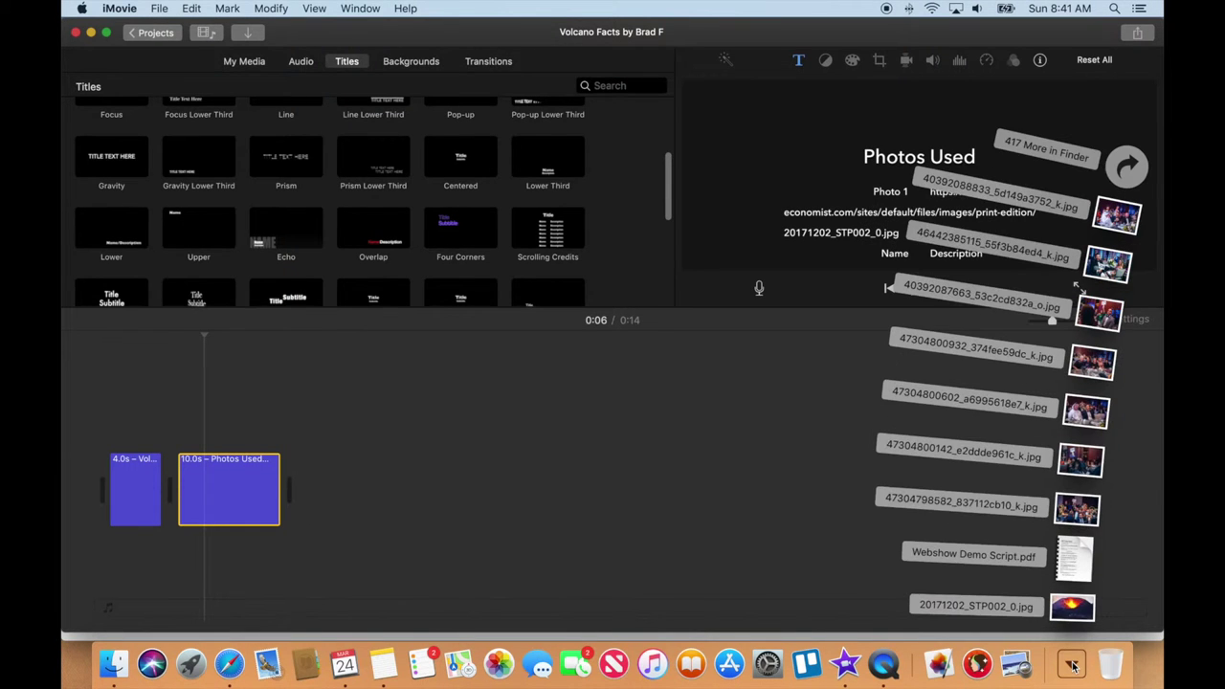
left_click(871, 550)
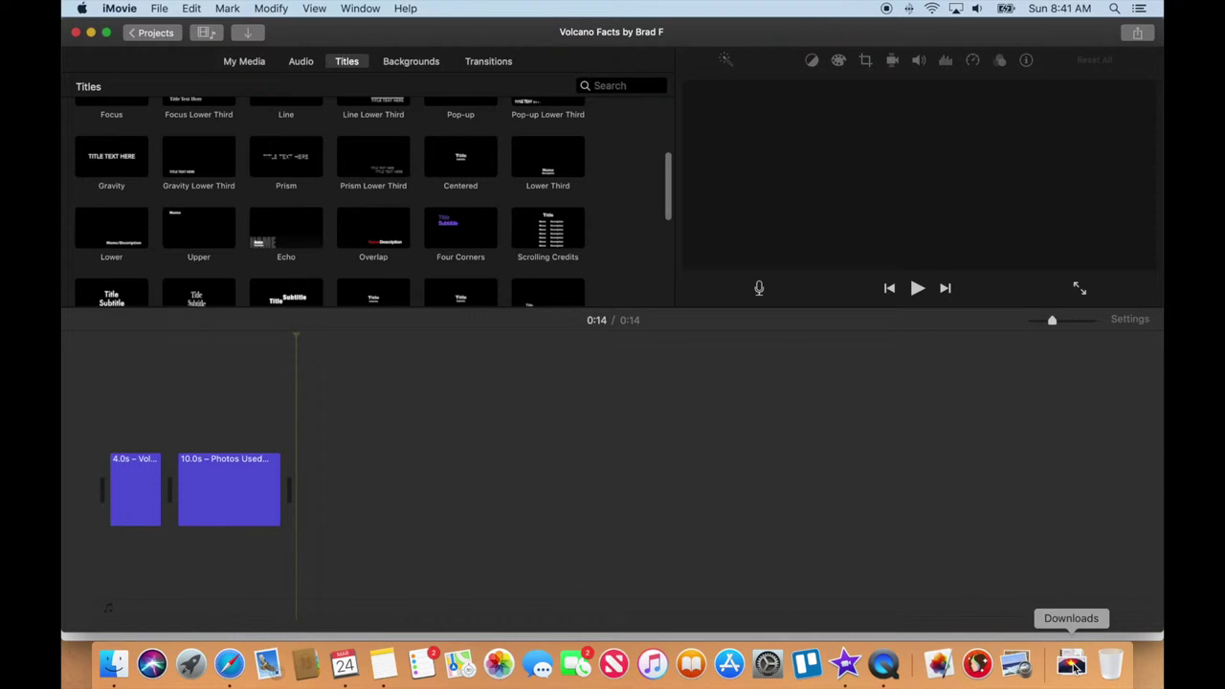
mouse_move(1072, 668)
left_mouse_down()
mouse_move(990, 575)
mouse_move(1063, 660)
mouse_move(1092, 675)
left_mouse_up()
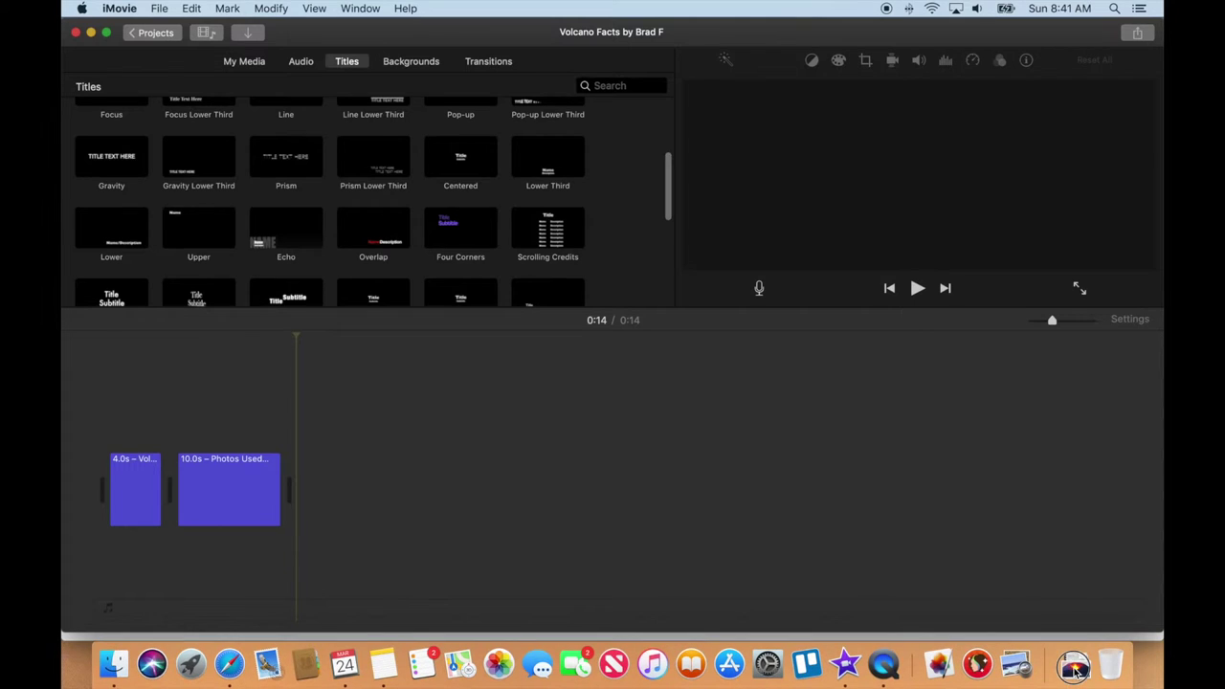
left_click(1074, 667)
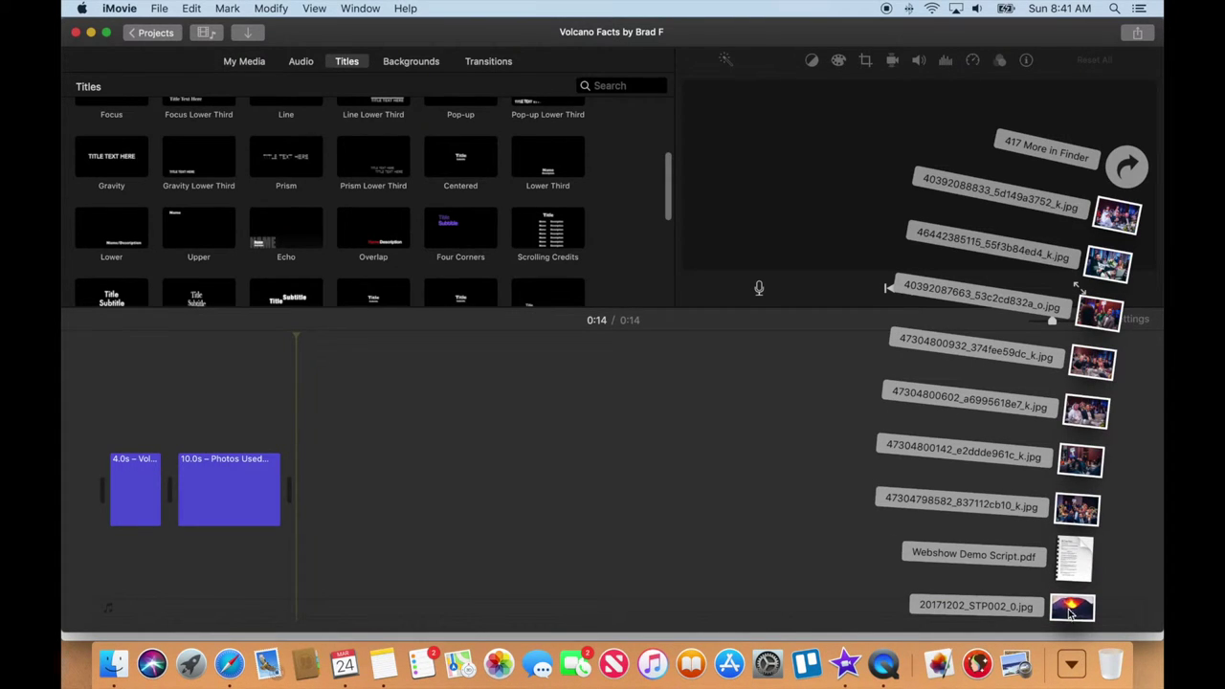
left_click_drag(1070, 613, 184, 498)
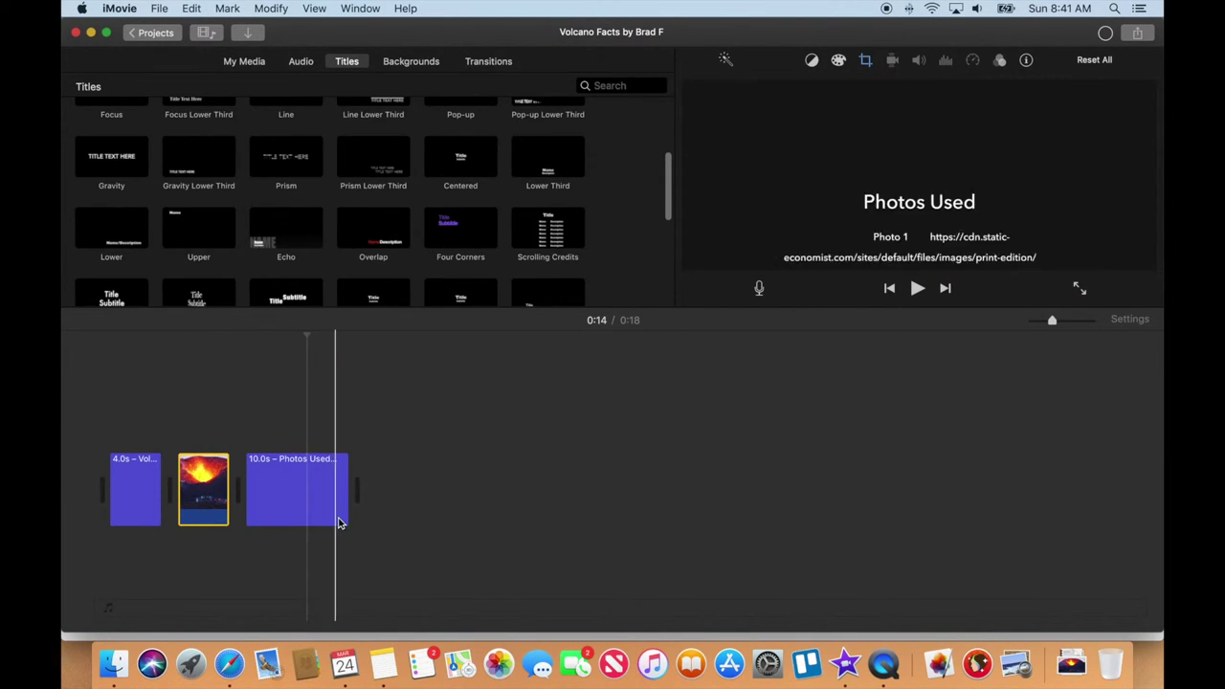
Select the ROMAN GOD VULCAN cue in the video script page.
left_click(230, 665)
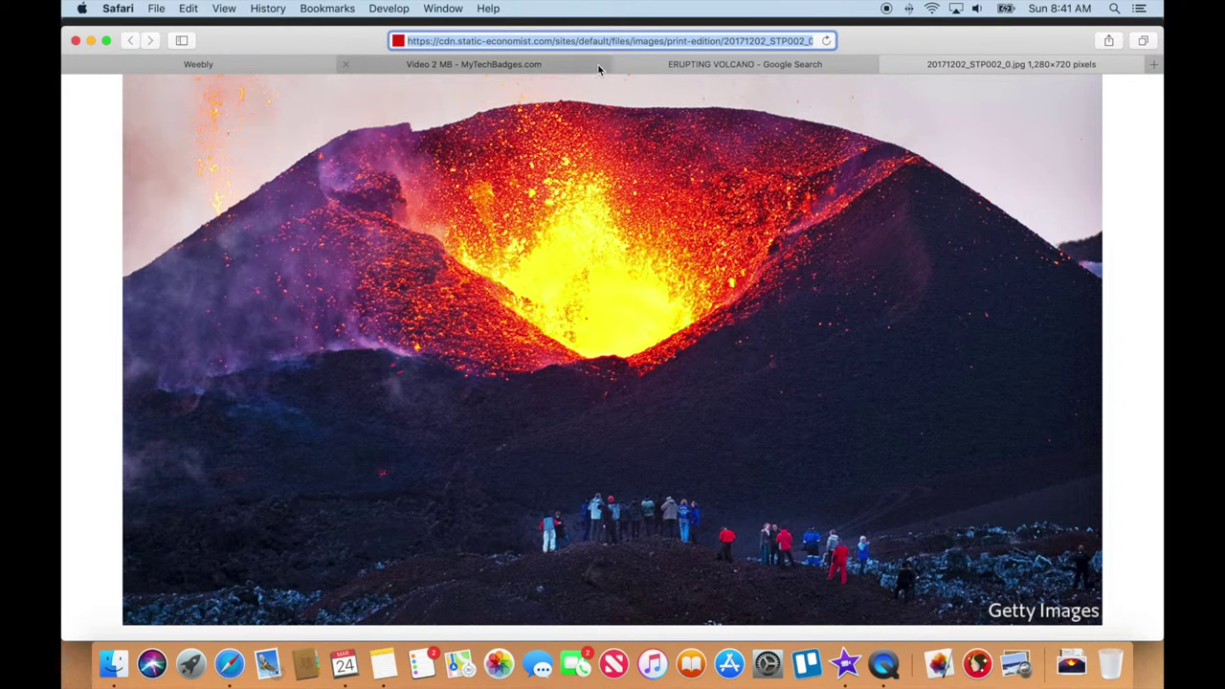
left_click(546, 65)
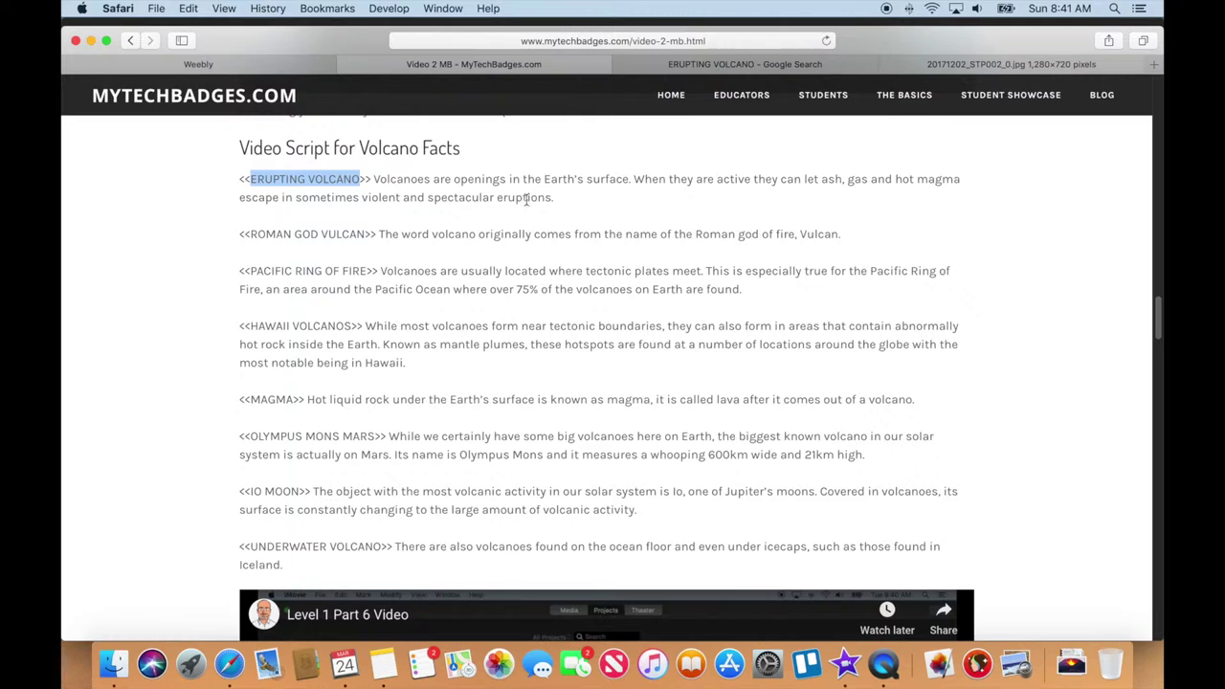
left_click_drag(366, 234, 247, 234)
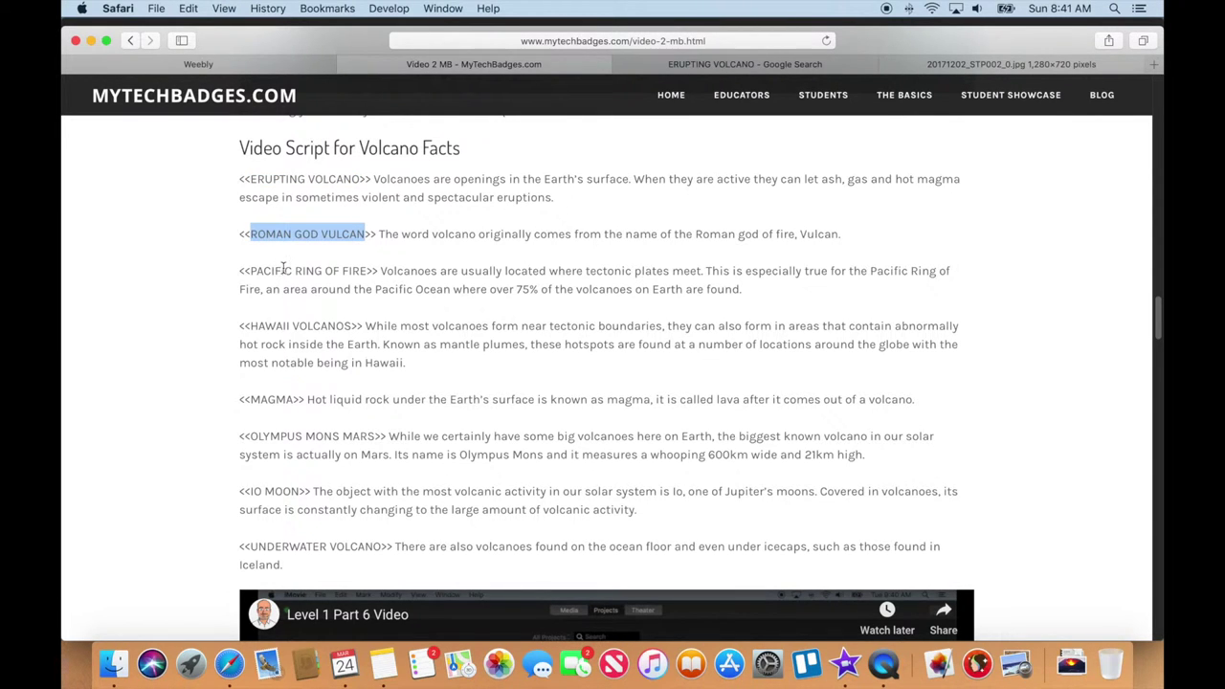
Close the crater image tab and search Google Images for 'ROMAN GOD VULCAN'.
left_click(903, 65)
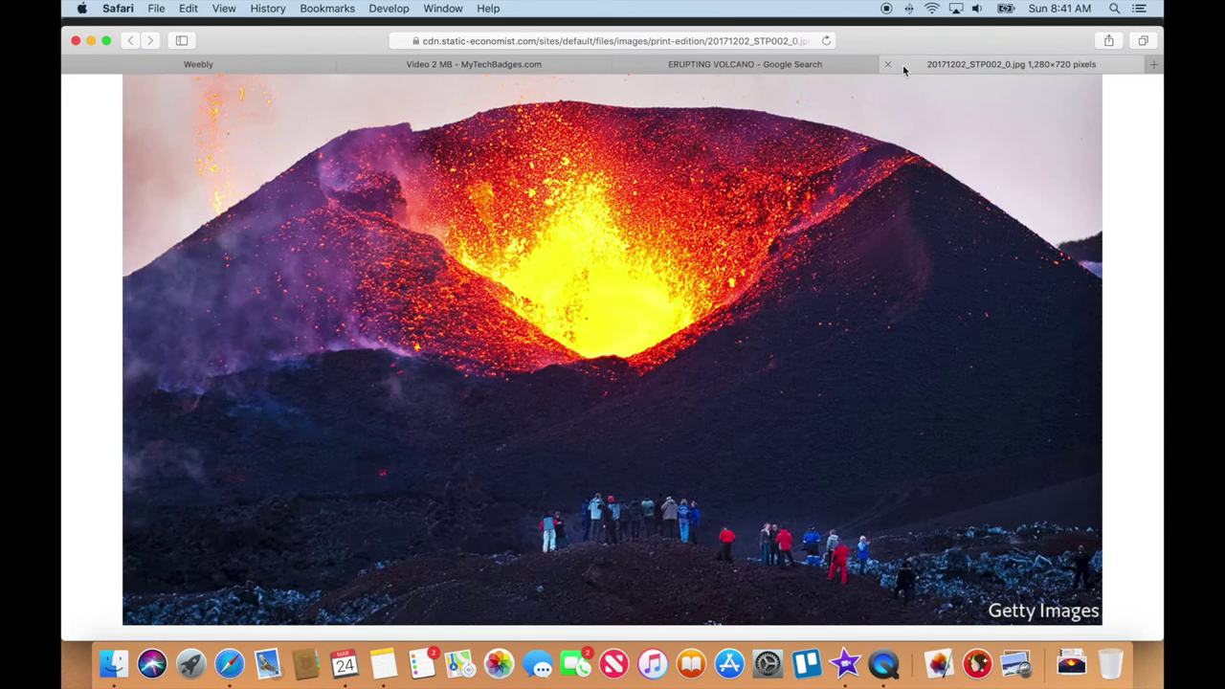
left_click(888, 65)
left_click(889, 65)
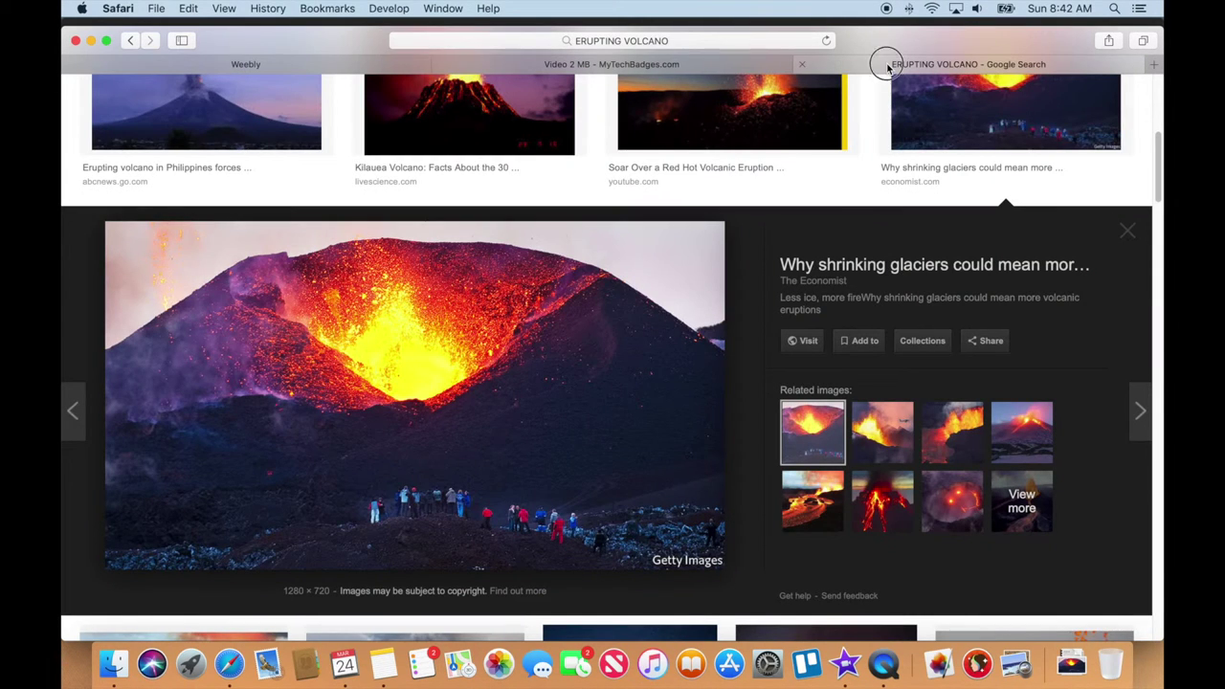
left_click(814, 204)
left_click(364, 96)
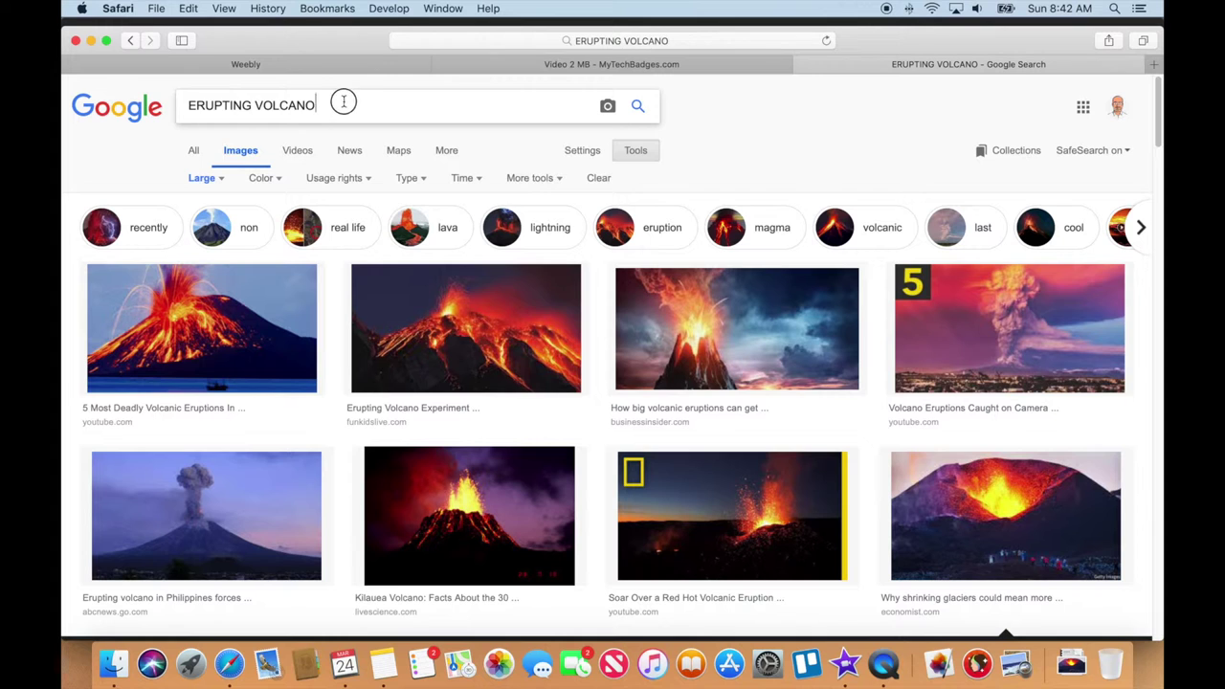
left_click_drag(343, 101, 161, 100)
type("ROMAN GOD VULCAN")
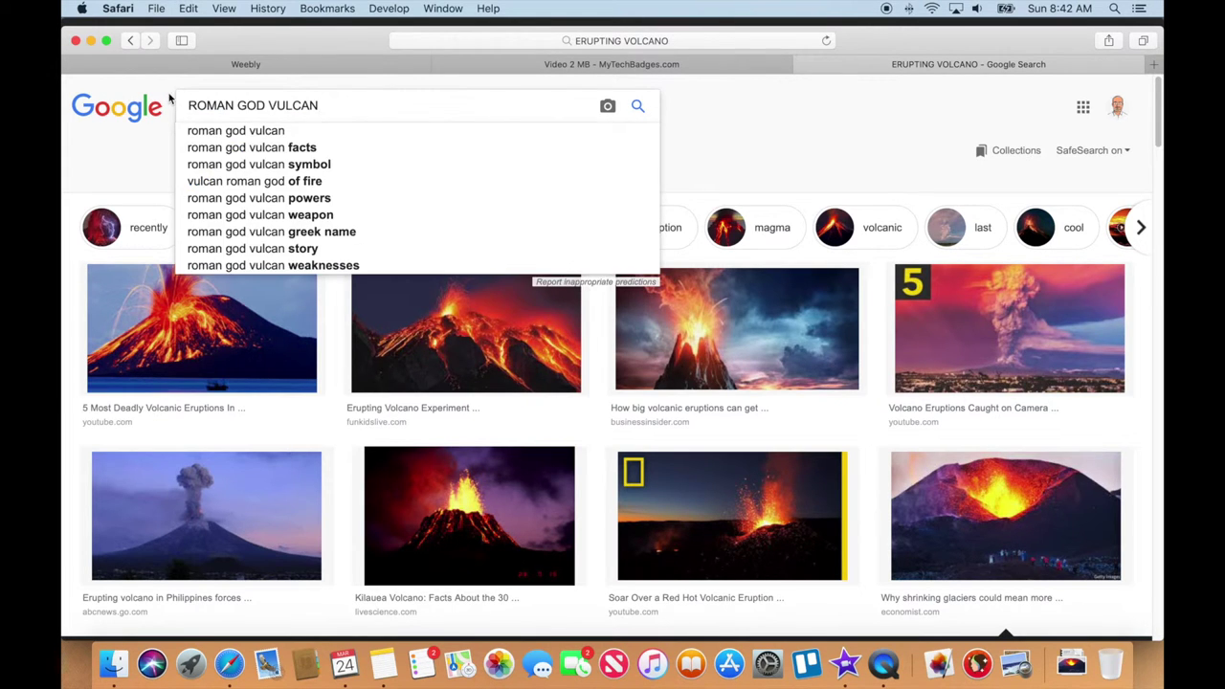
key("Return")
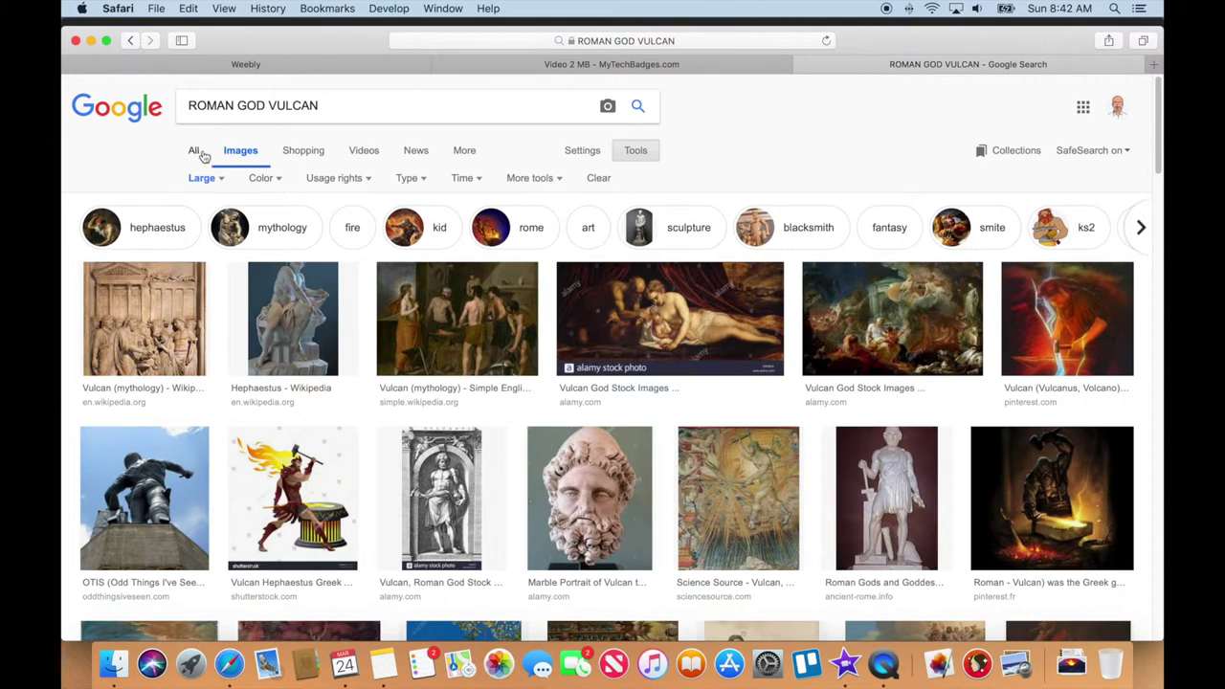
Preview the Vulcan results and step through them to Science Source's 'Vulcan, Roman God' tapestry.
left_click(149, 307)
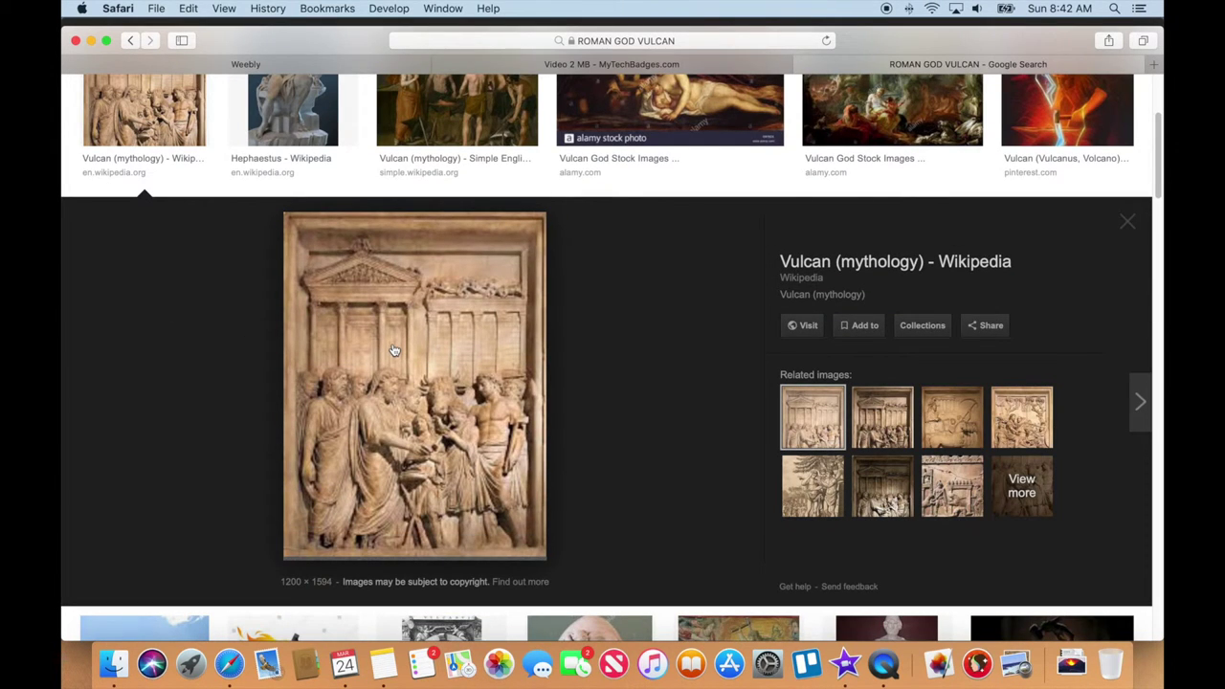
key("Right")
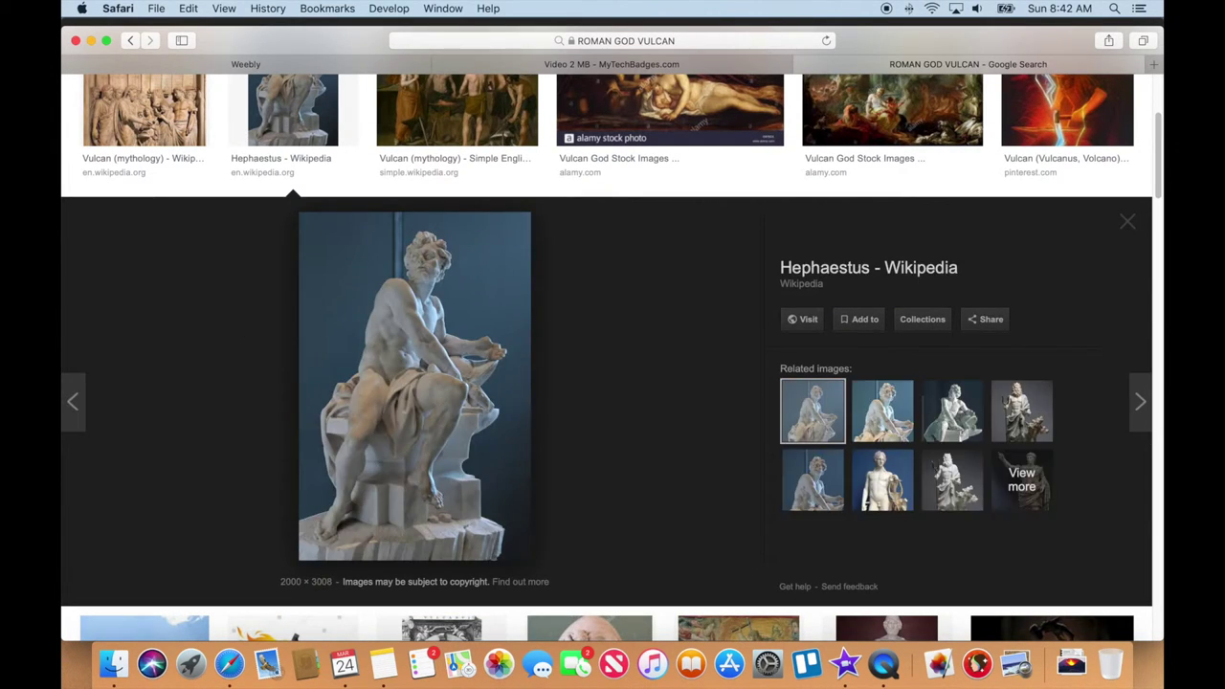
key("Right")
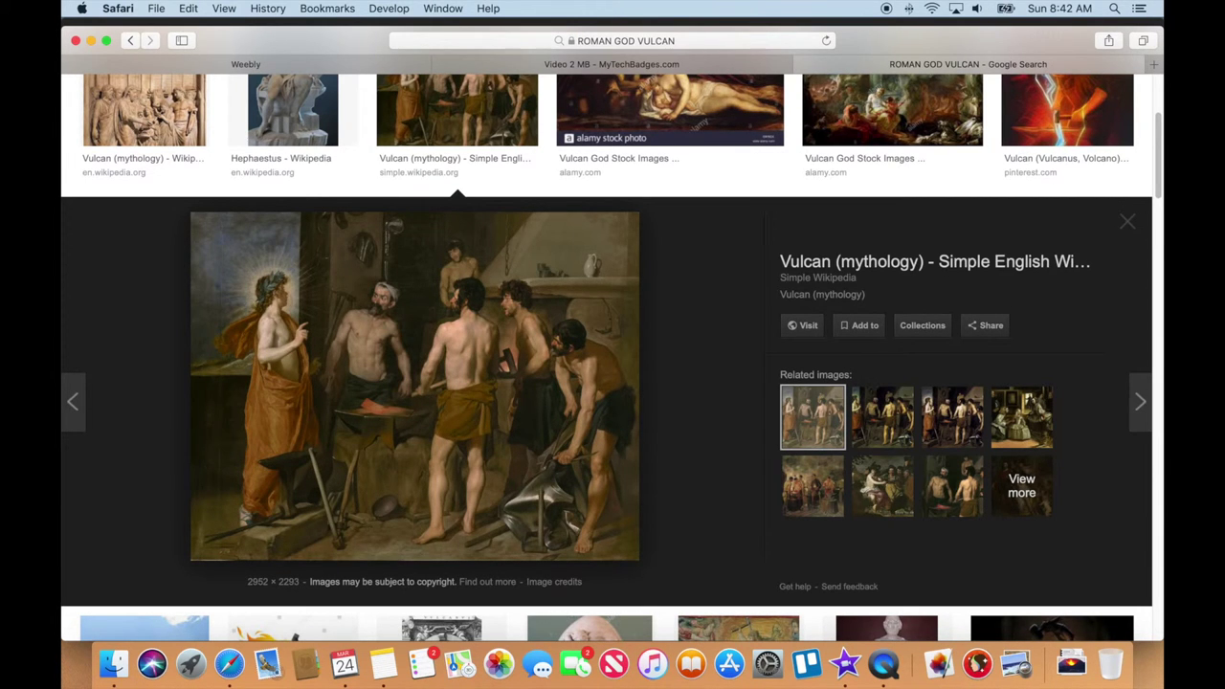
key("Right")
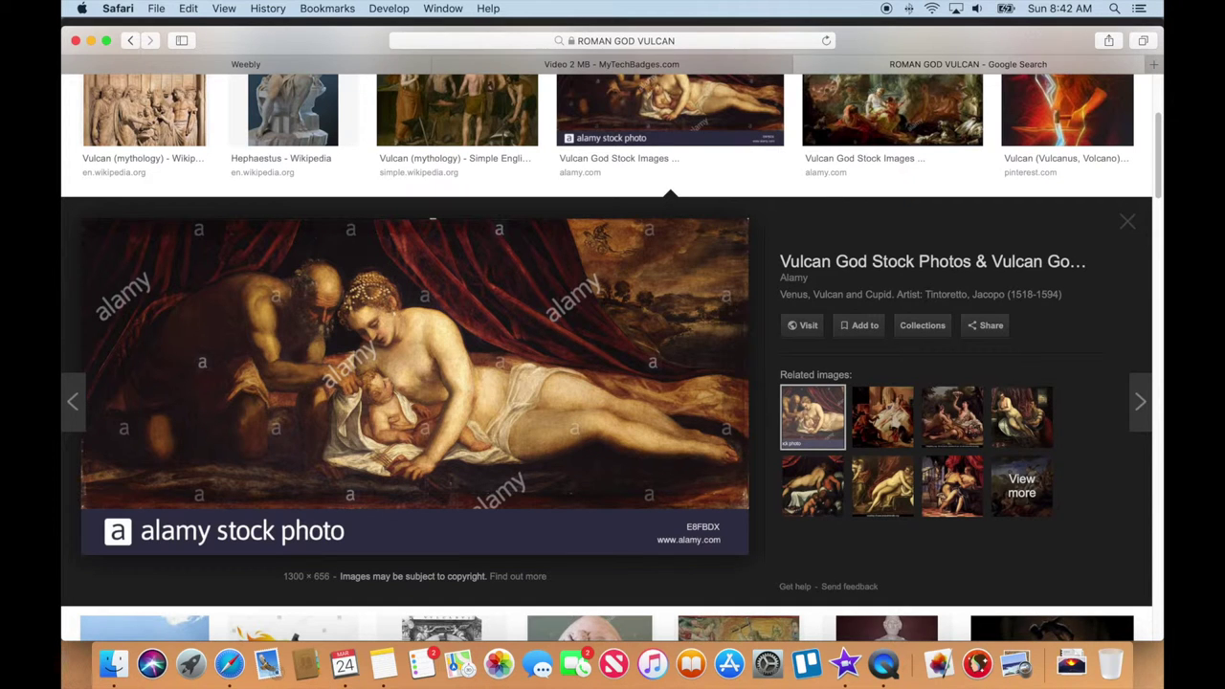
key("Right")
key("Right")
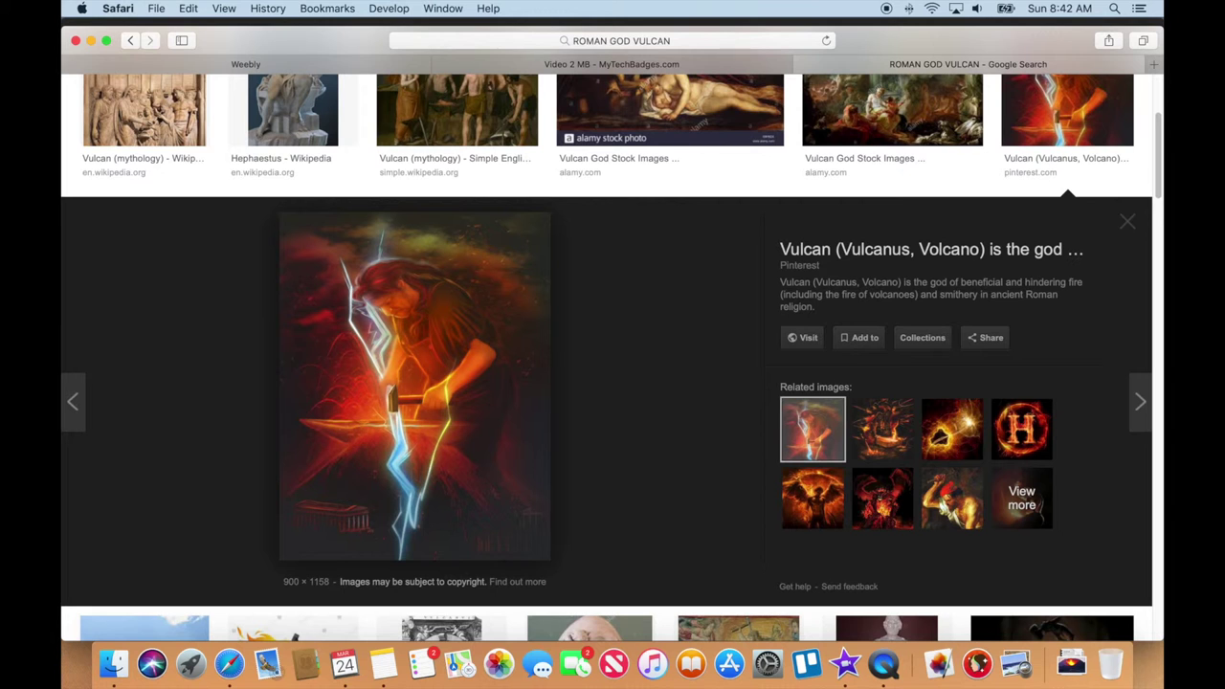
key("Right")
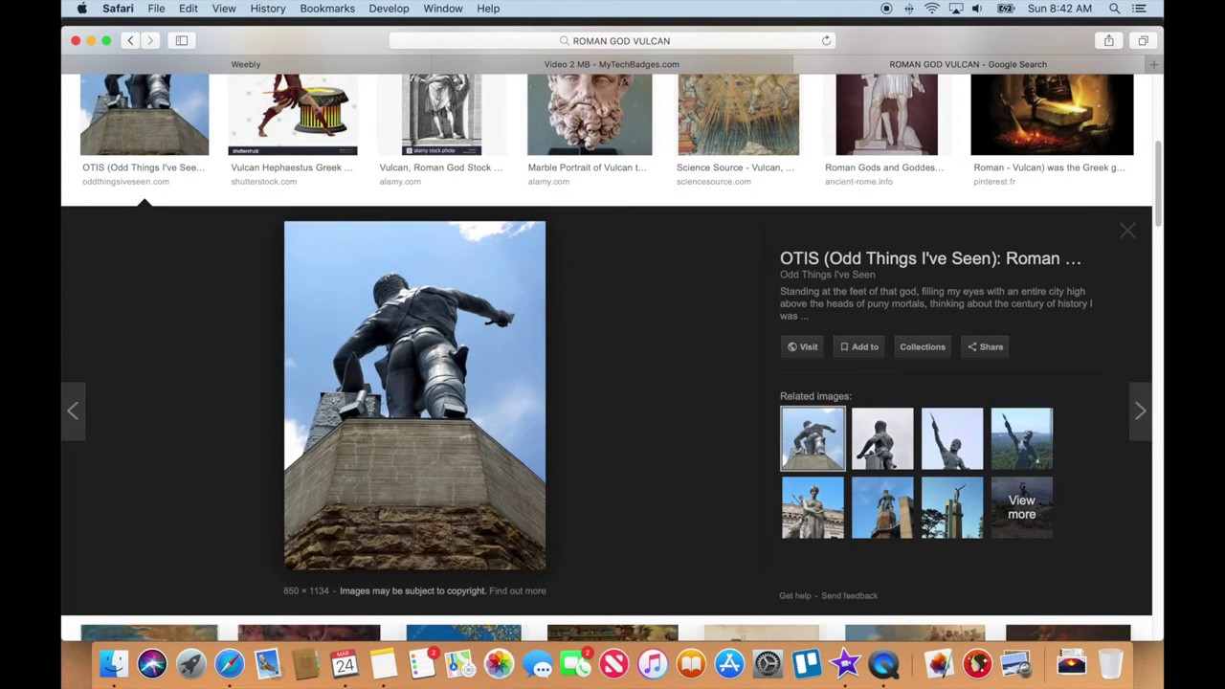
key("Left")
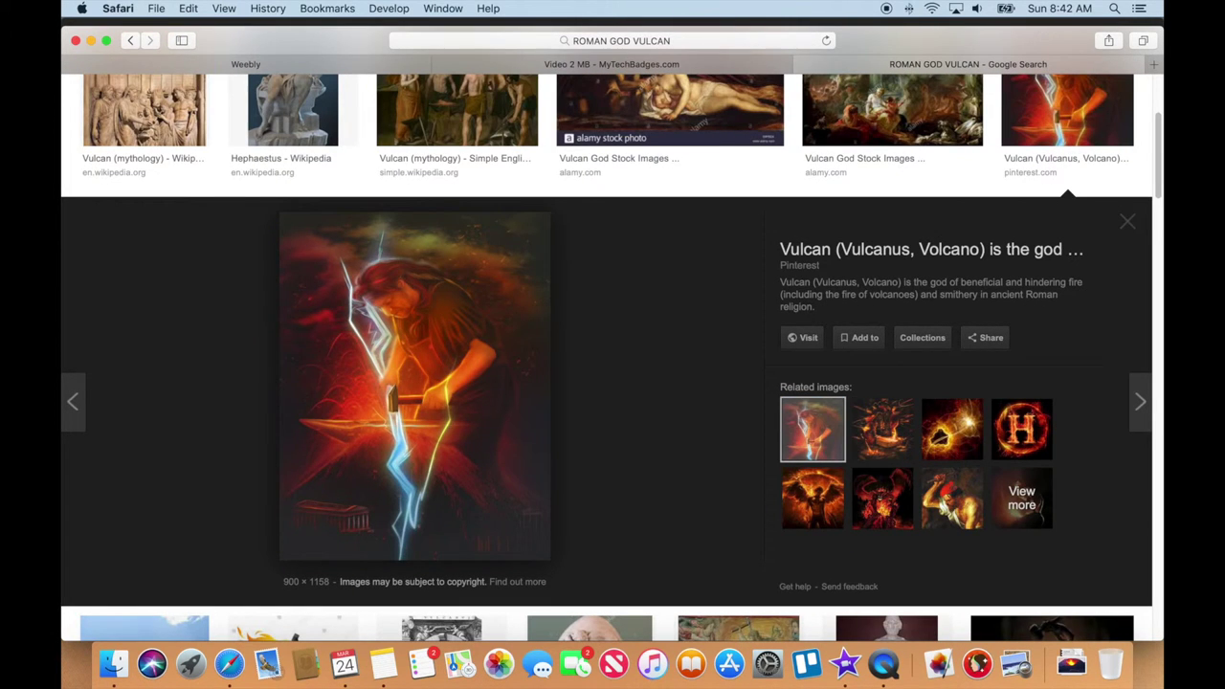
key("Right")
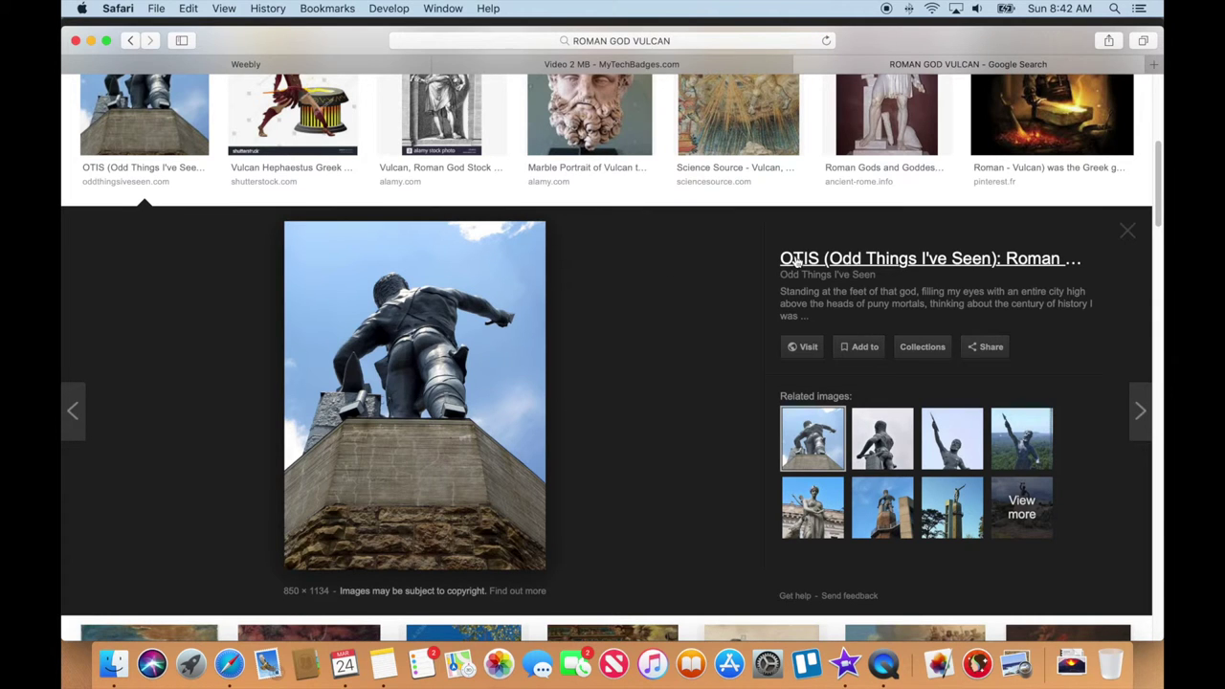
key("Left")
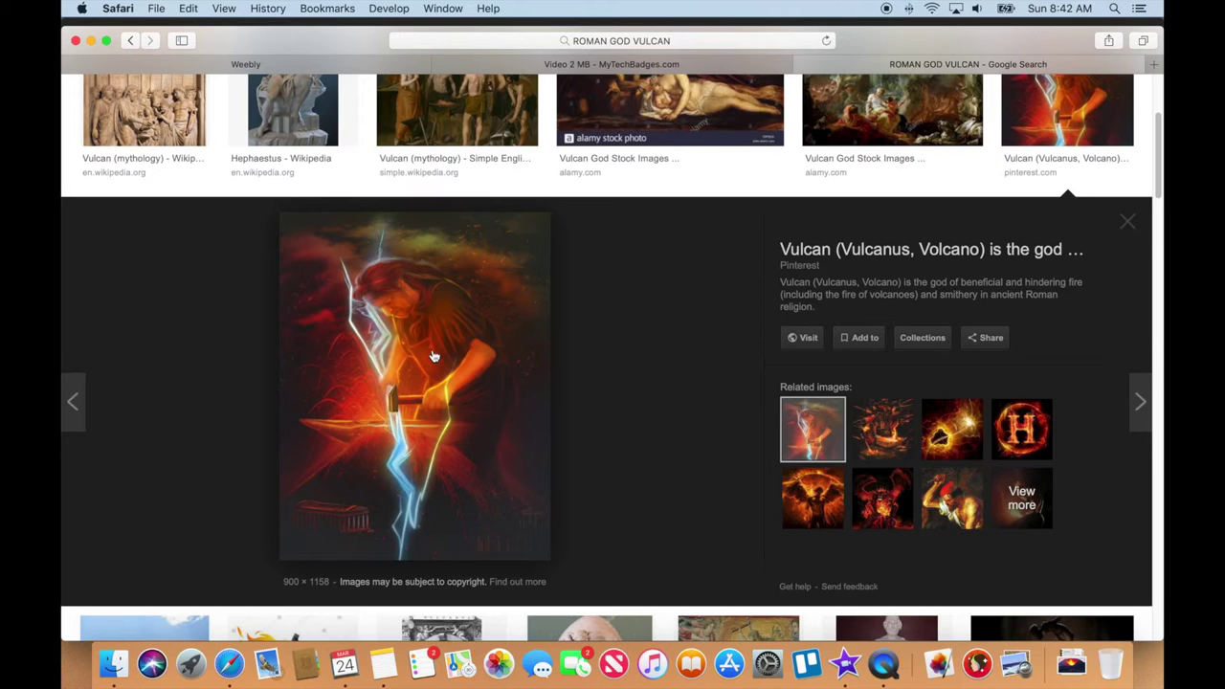
key("Right")
key("Right")
key("Right")
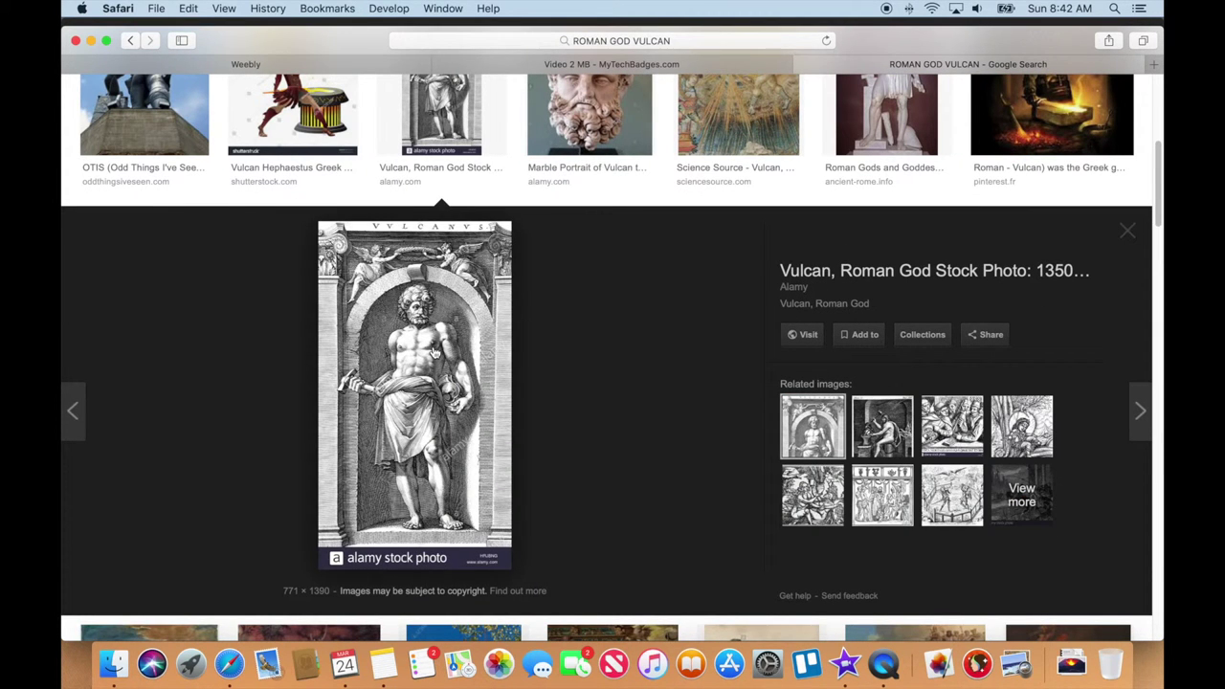
key("Right")
key("Right")
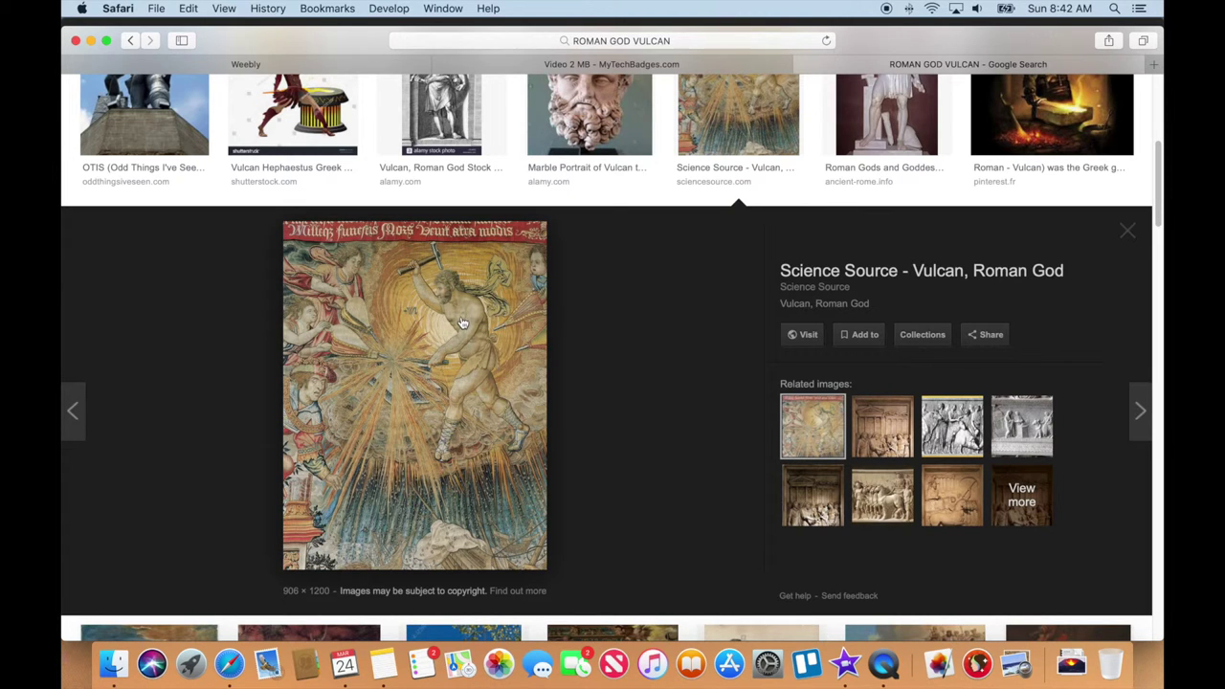
Open the Science Source tapestry full size as SS2442078.jpg in a new tab.
right_click(433, 362)
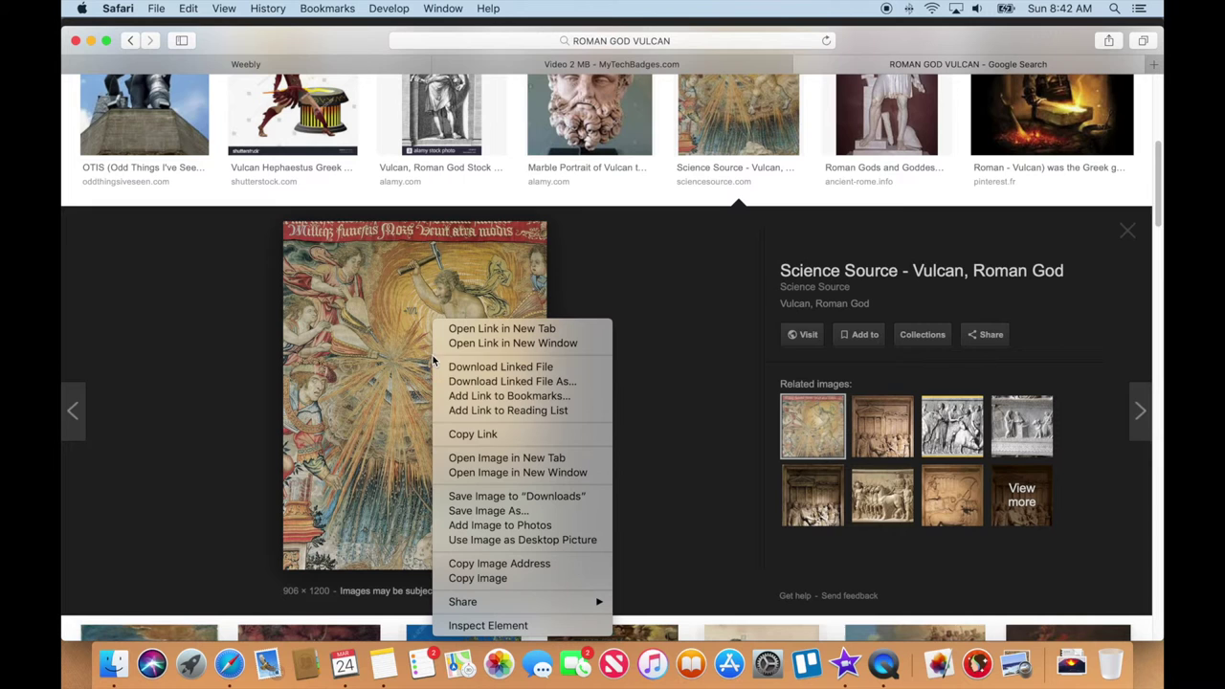
left_click(497, 459)
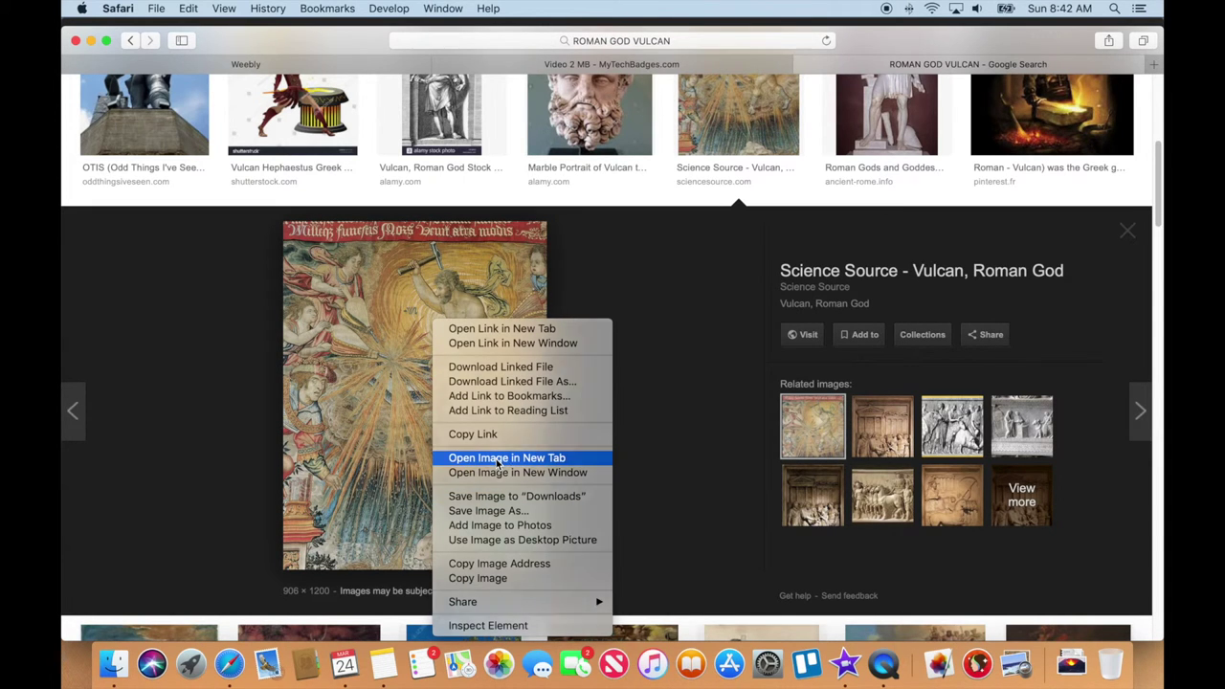
left_click(983, 67)
Save the tapestry to Downloads, select its web address, and return to iMovie.
right_click(657, 245)
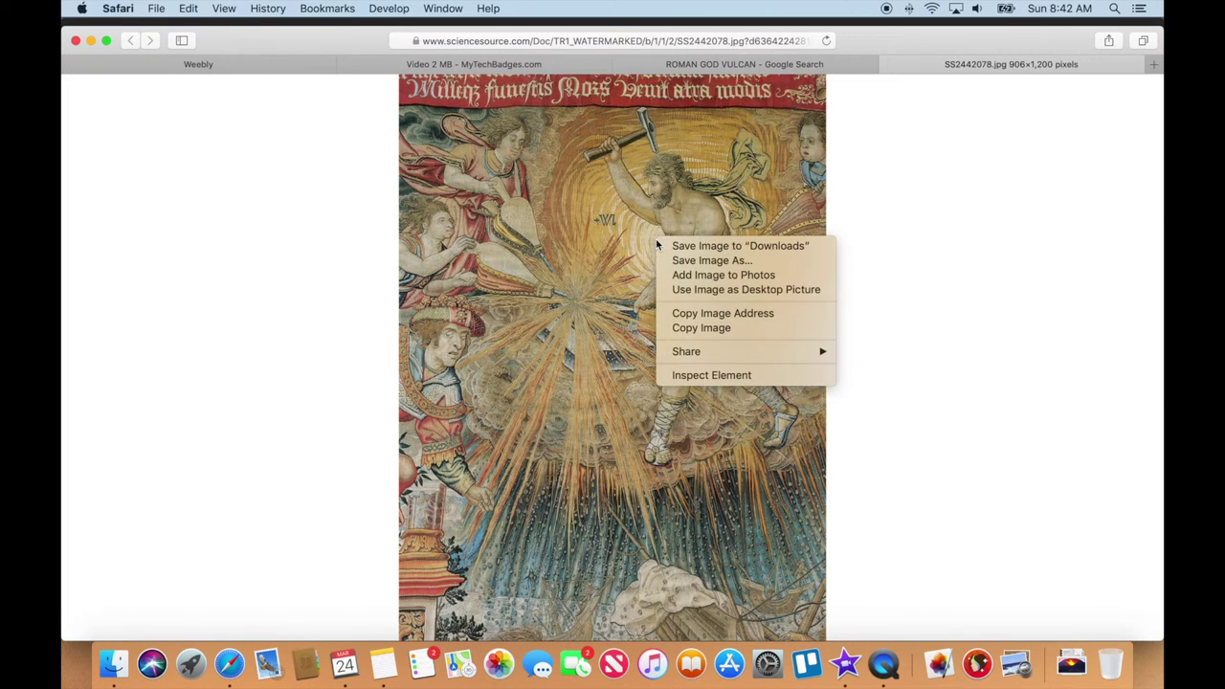
left_click(711, 251)
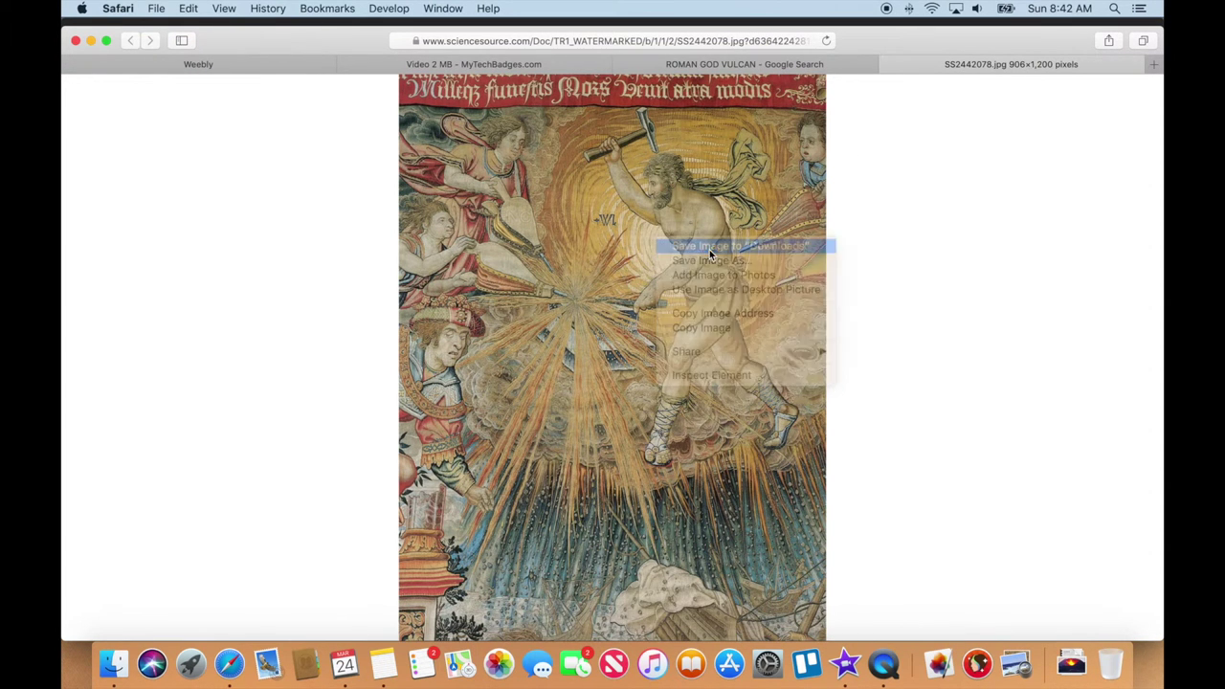
left_click(715, 35)
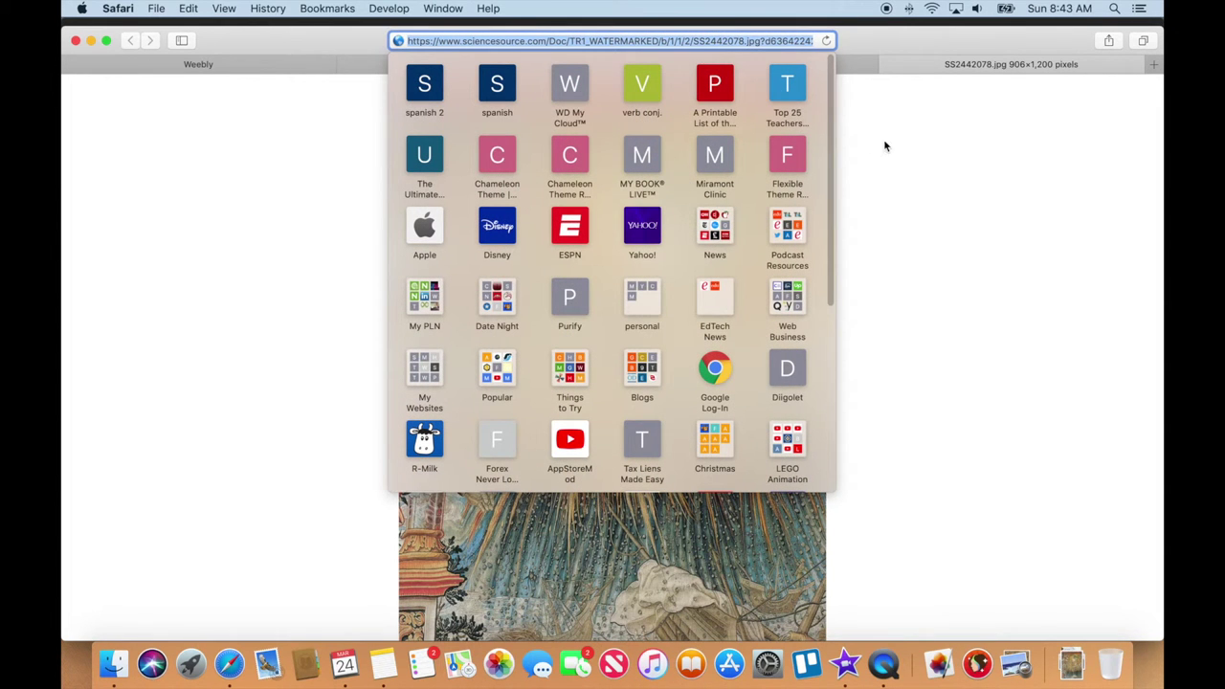
left_click(847, 670)
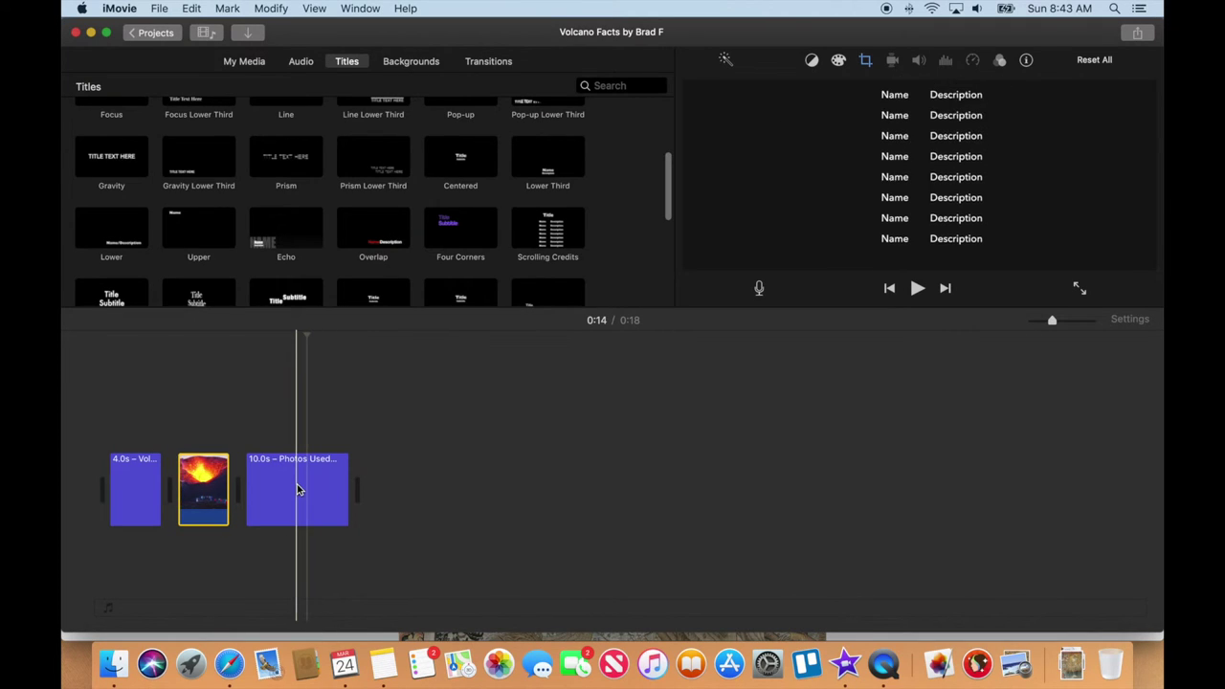
On the Photos Used title, replace the Description placeholder with the Science Source URL and the Name with 'Photo 2'.
left_click(297, 490)
double_click(297, 490)
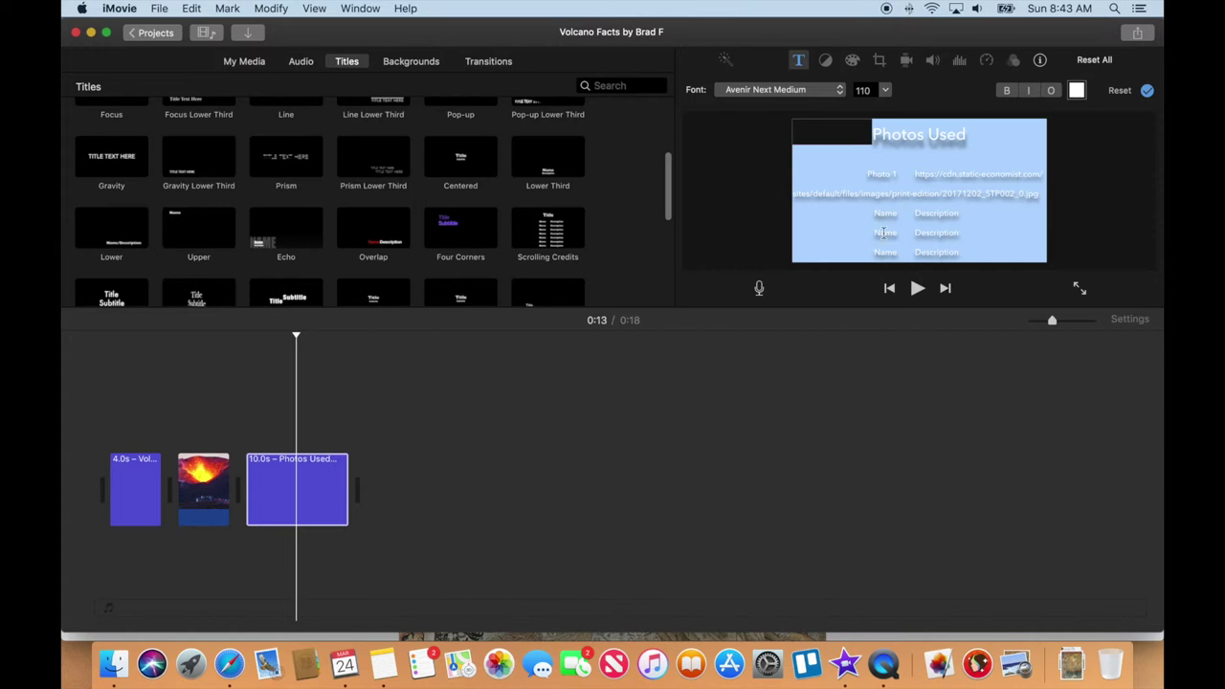
left_click(941, 181)
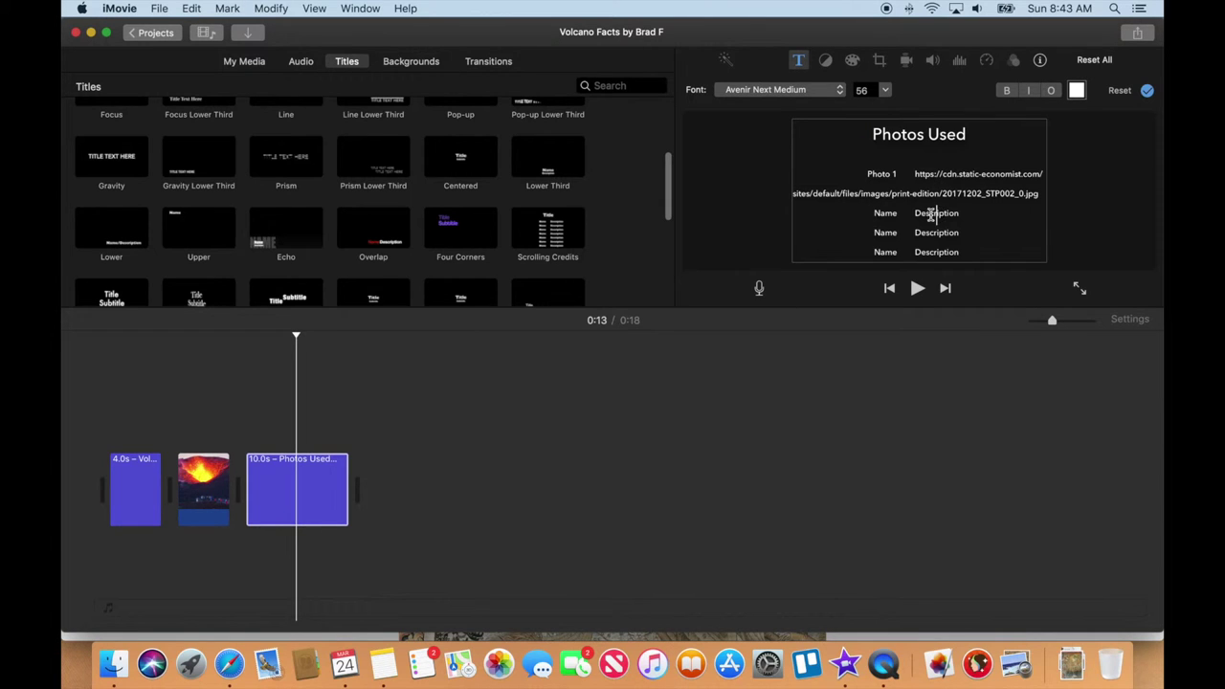
left_click_drag(918, 214, 961, 216)
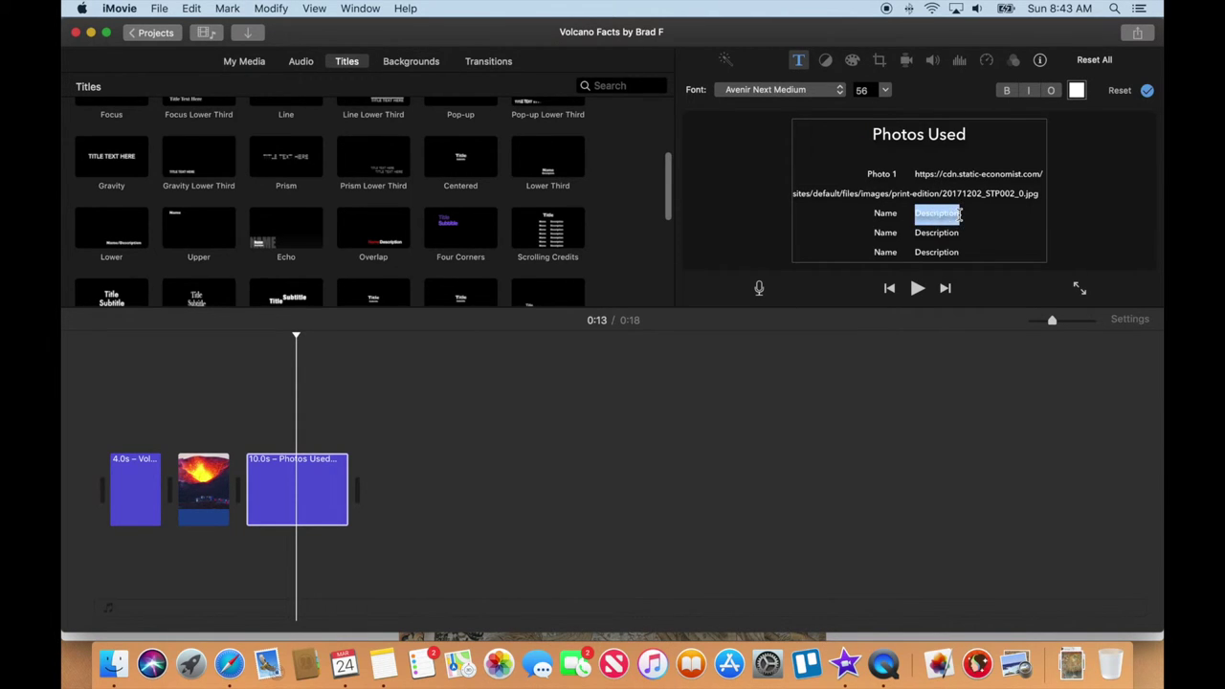
key("super+v")
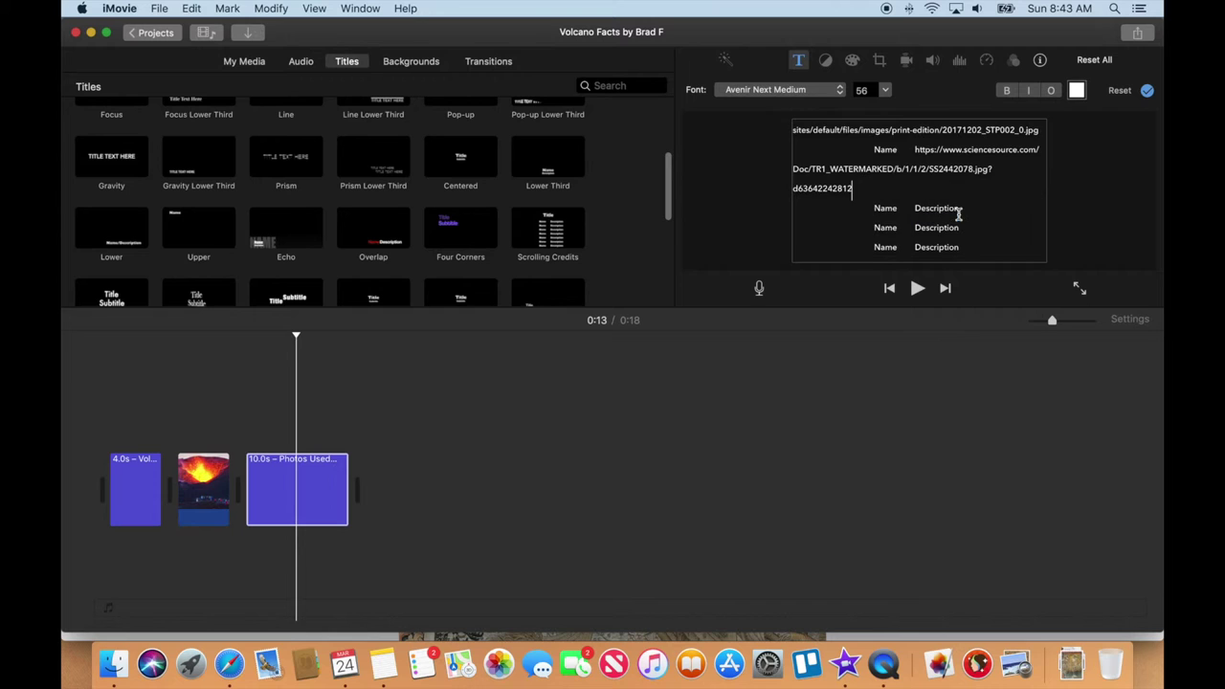
double_click(891, 151)
type("Photo 2")
left_click(1147, 90)
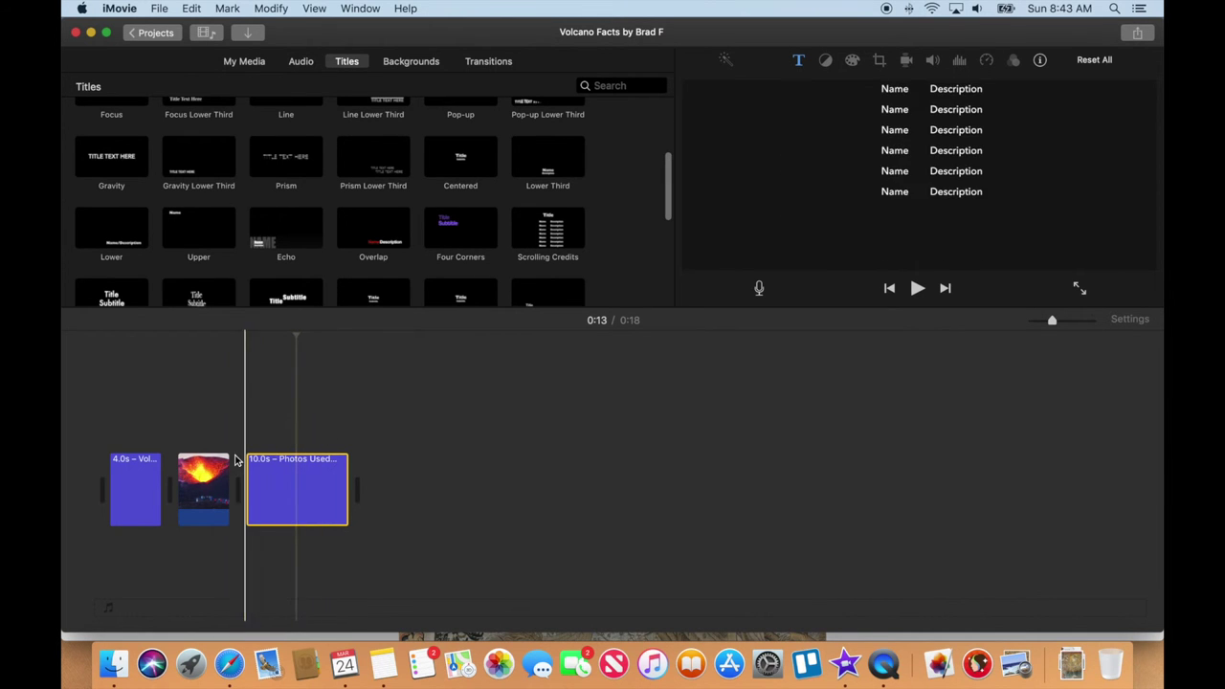
Place SS2442078.jpg from Downloads into the timeline just before the Photos Used title clip.
left_click(1082, 661)
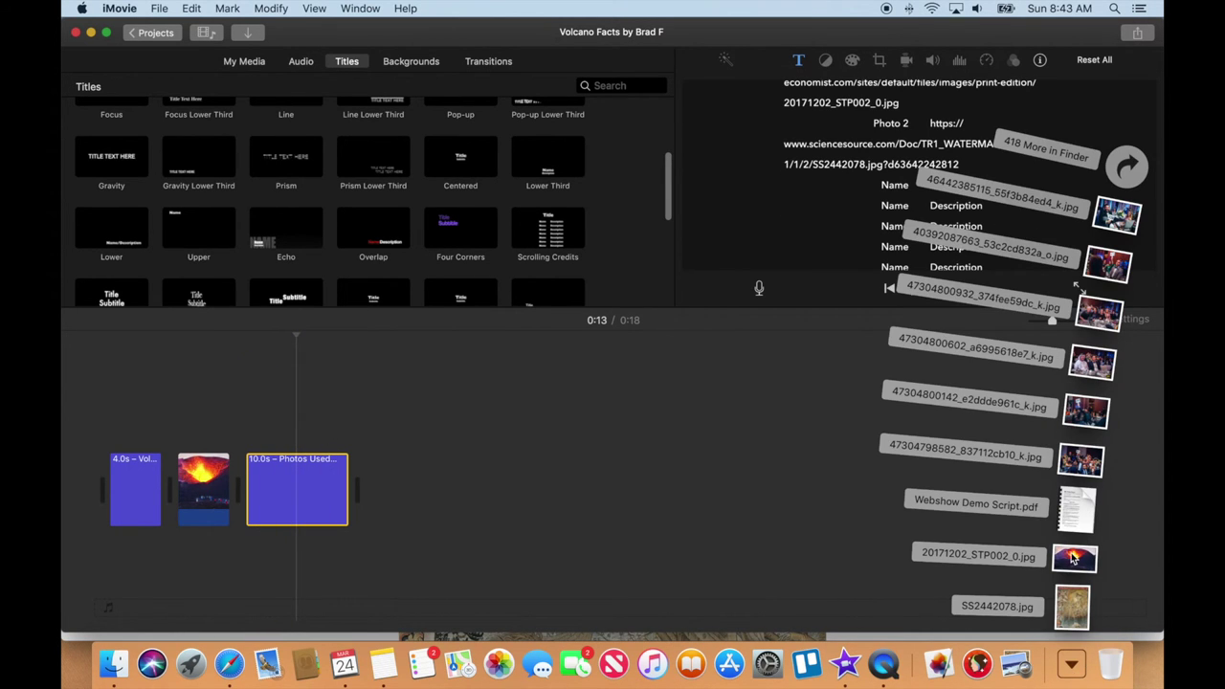
left_click_drag(1072, 613, 247, 494)
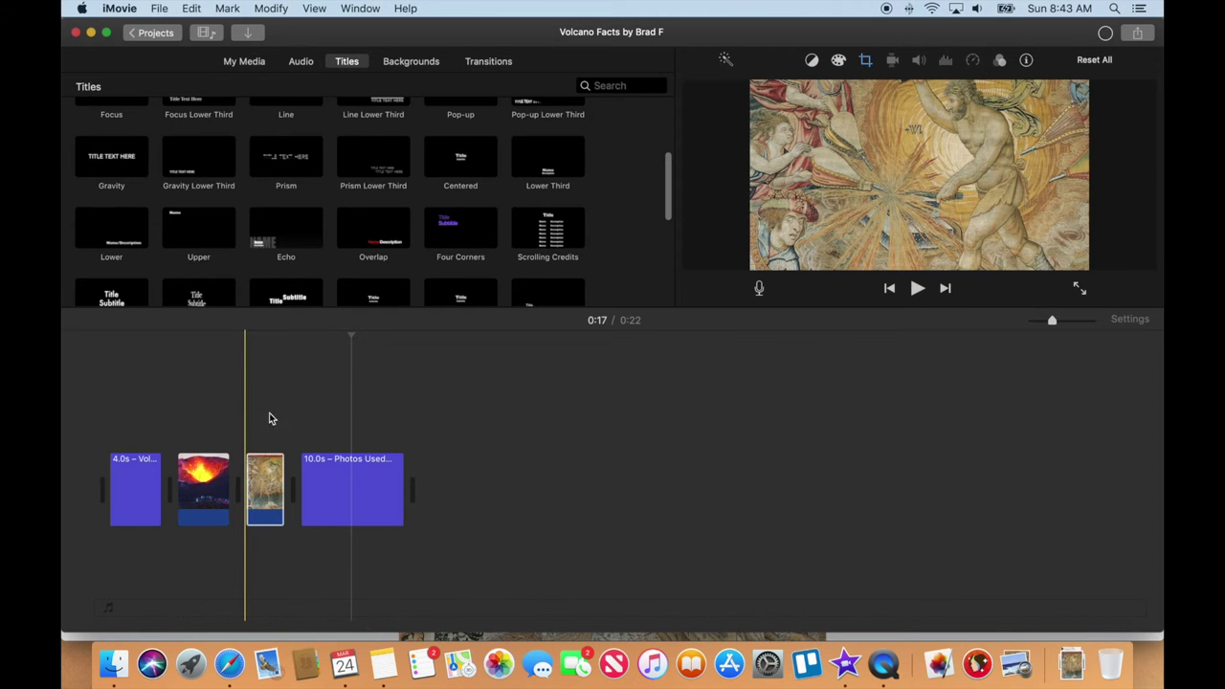
left_click(206, 433)
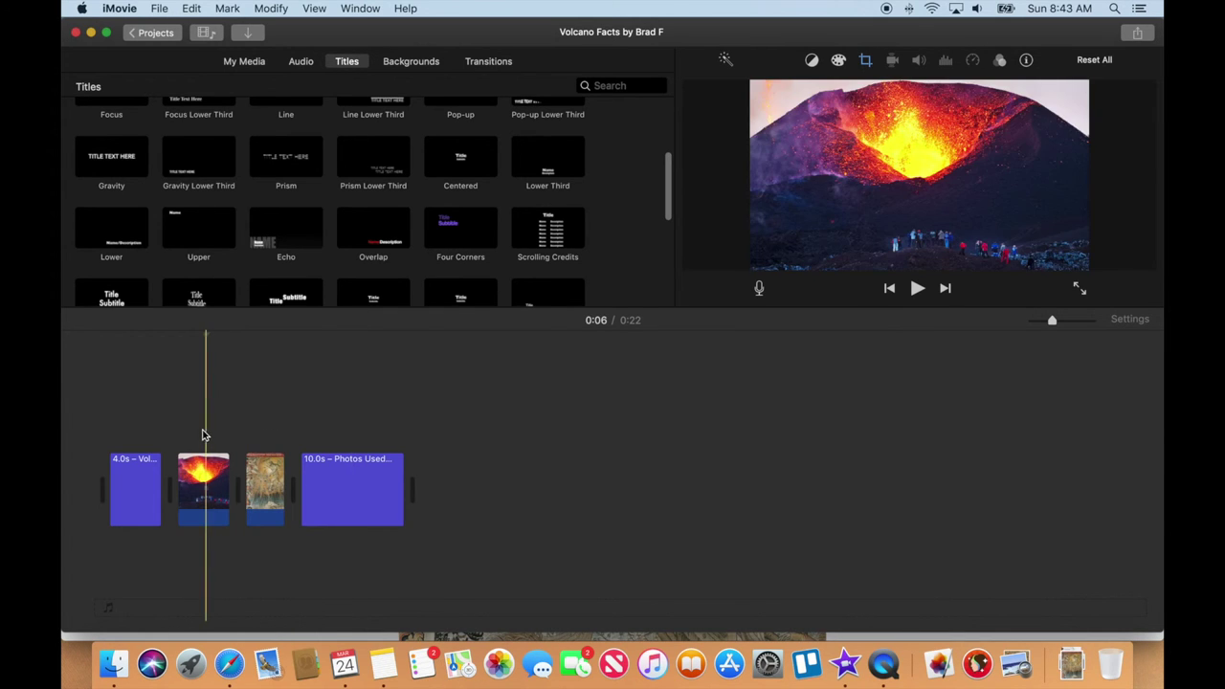